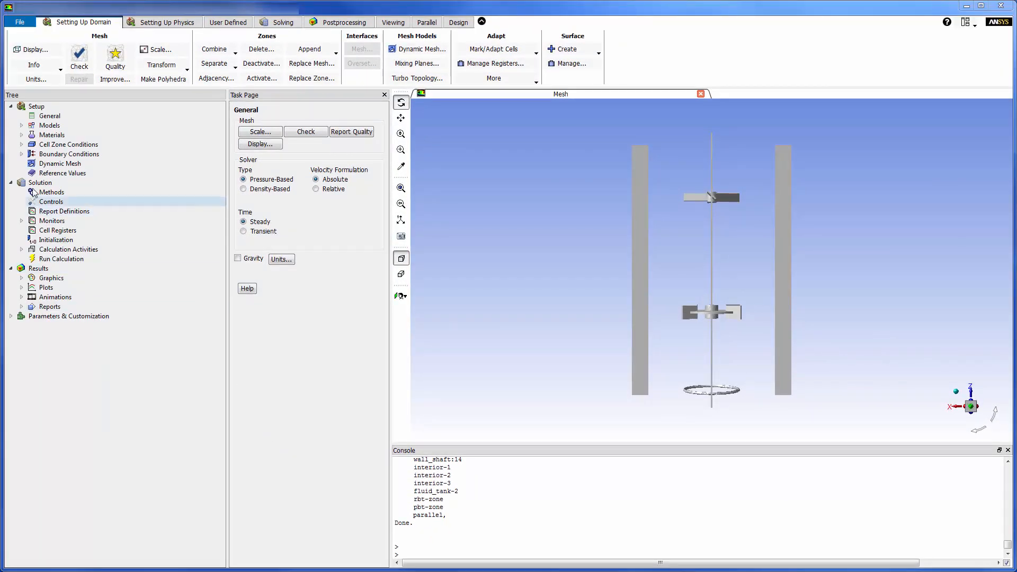
Step: Review the wall conditions of the wall_sparger and fluid-tank_body boundaries and the wall_liquid_level entry among the boundary conditions
left_click(21, 154)
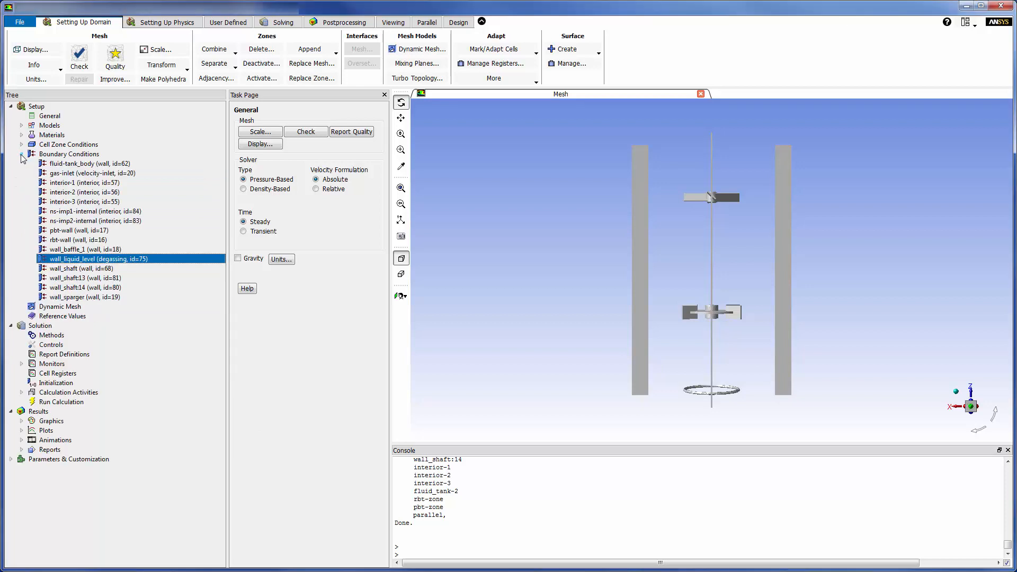
double_click(86, 297)
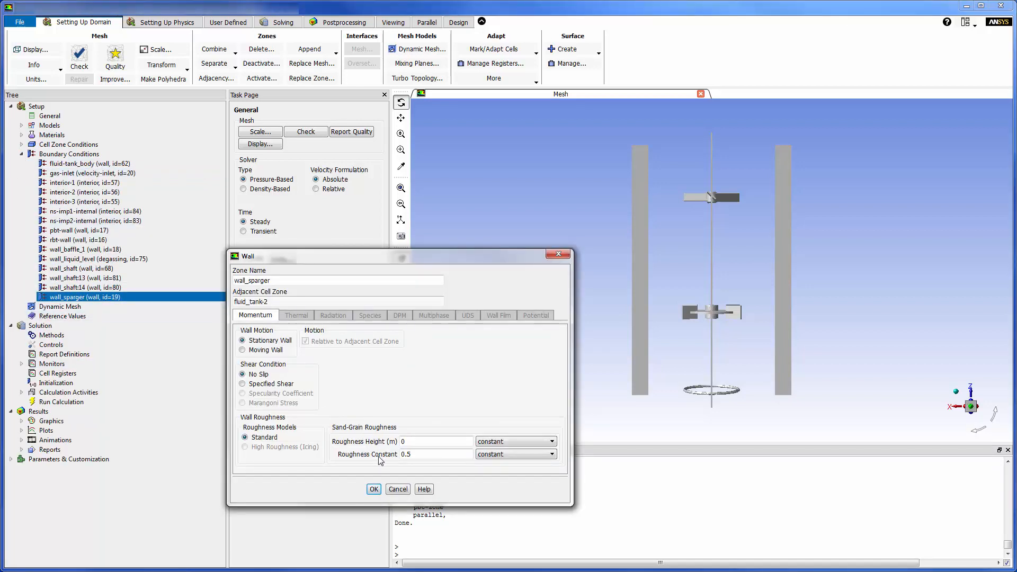
left_click(374, 489)
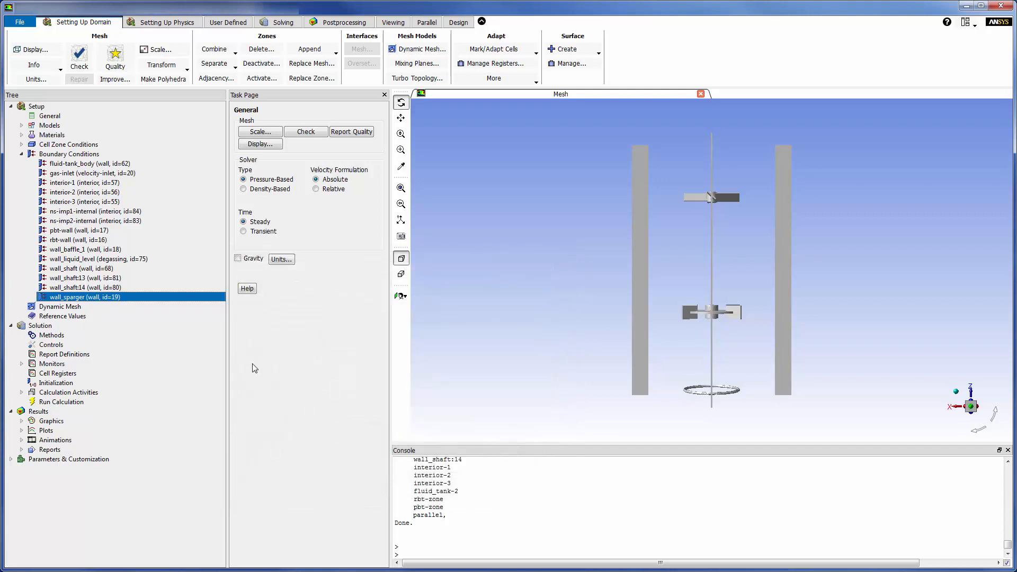
left_click(120, 164)
double_click(119, 164)
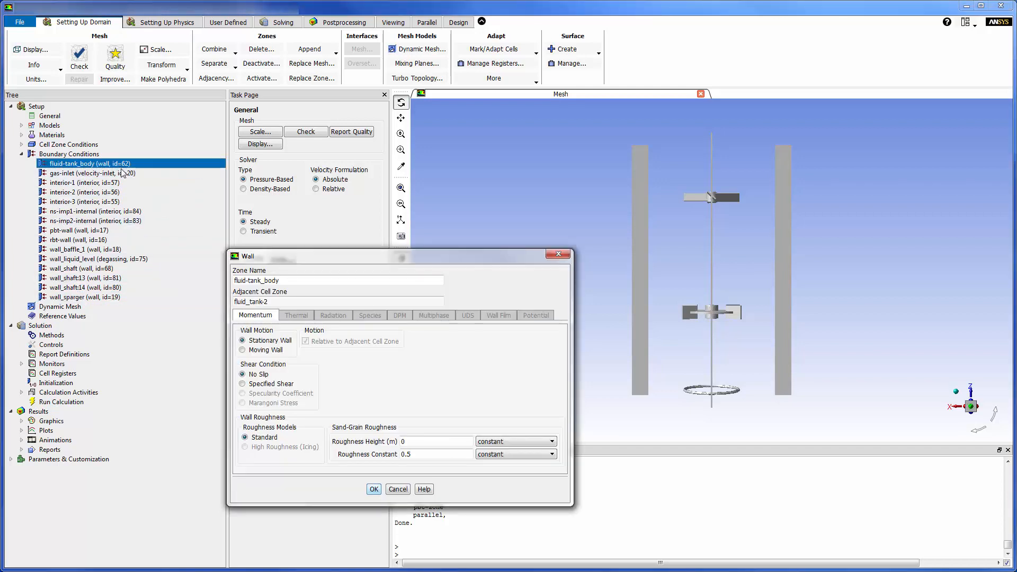
left_click(375, 489)
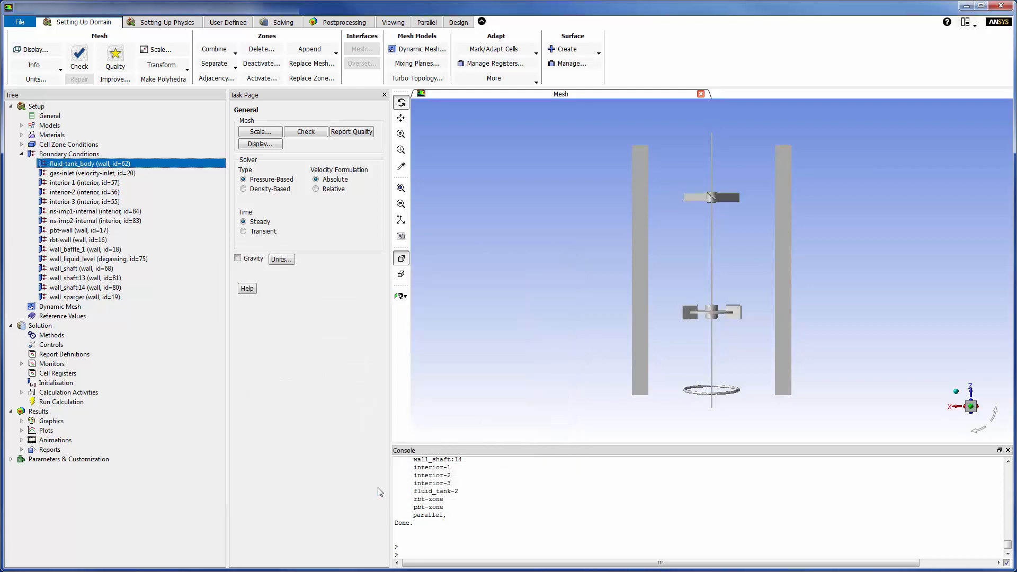
left_click(122, 260)
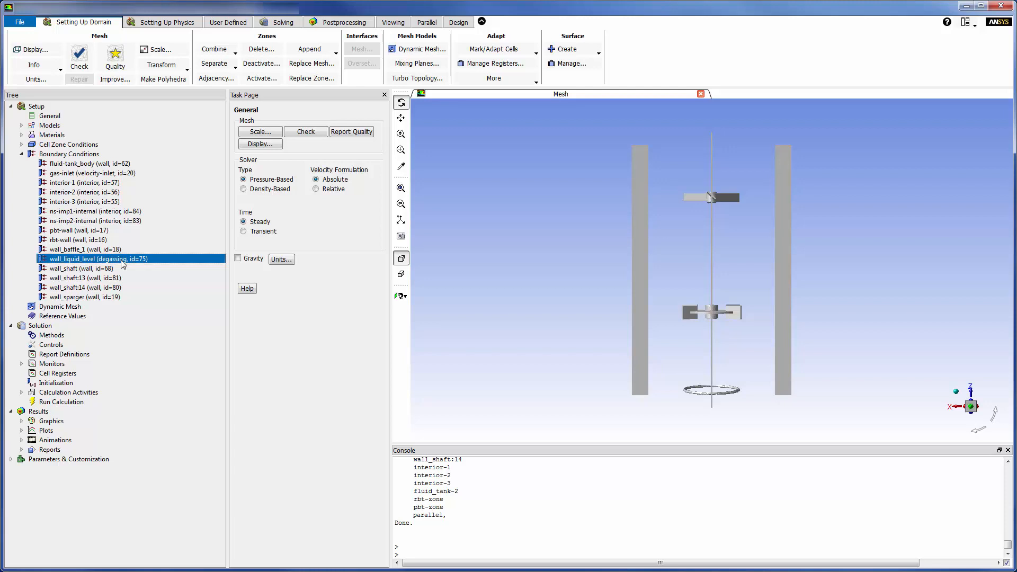
left_click(21, 153)
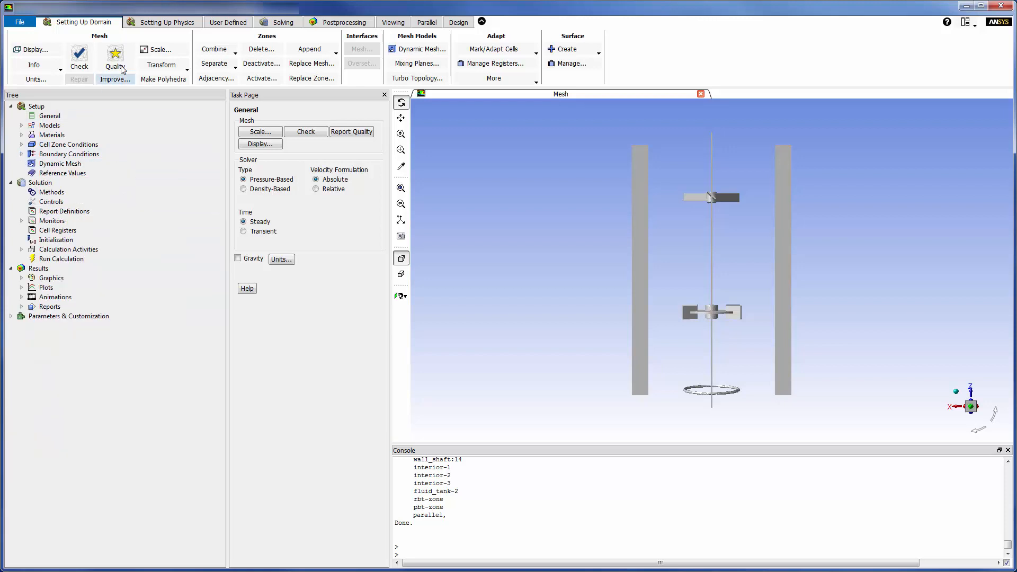
Step: In the operating conditions, enable gravity with a Z acceleration of -9.81 m/s2 and turn on Specified Operating Density
left_click(167, 22)
left_click(200, 53)
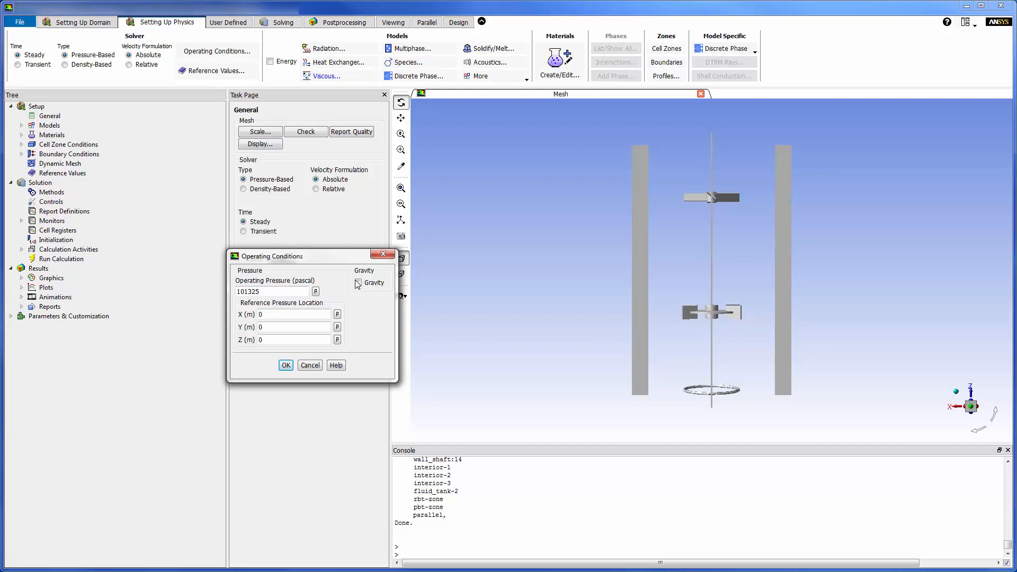
left_click(359, 283)
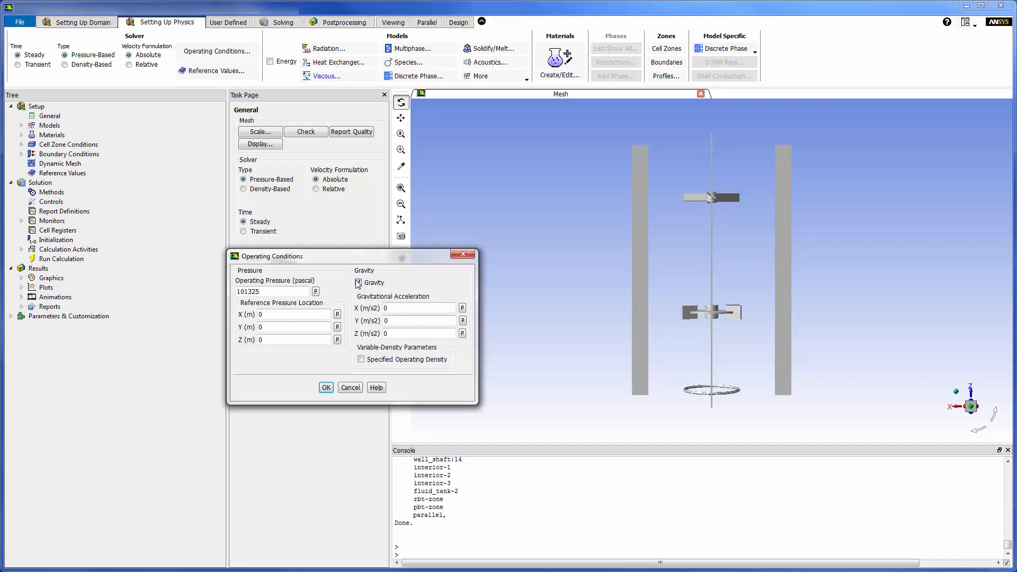
key("BackSpace")
type("-9.81")
left_click(361, 360)
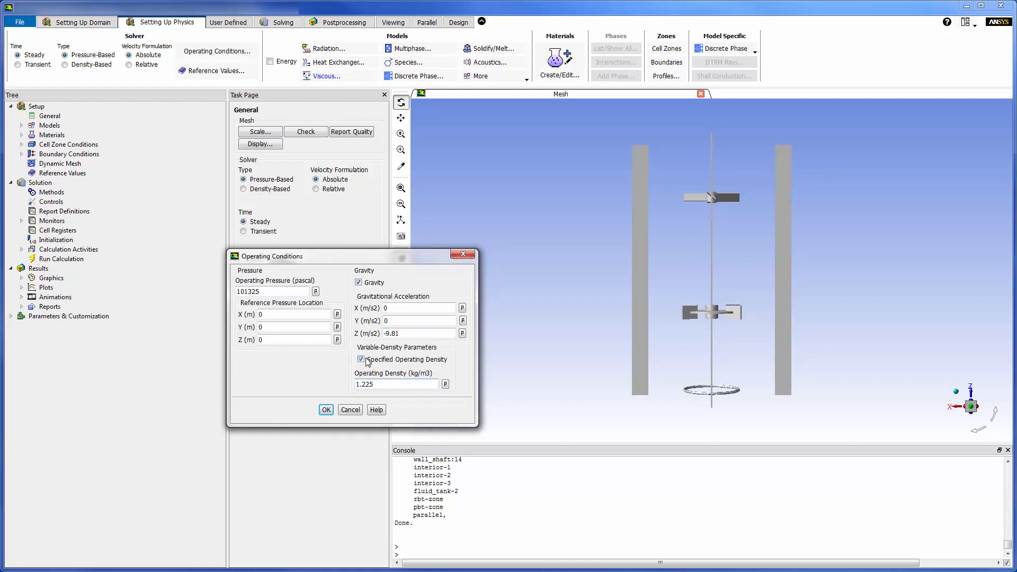
left_click(383, 385)
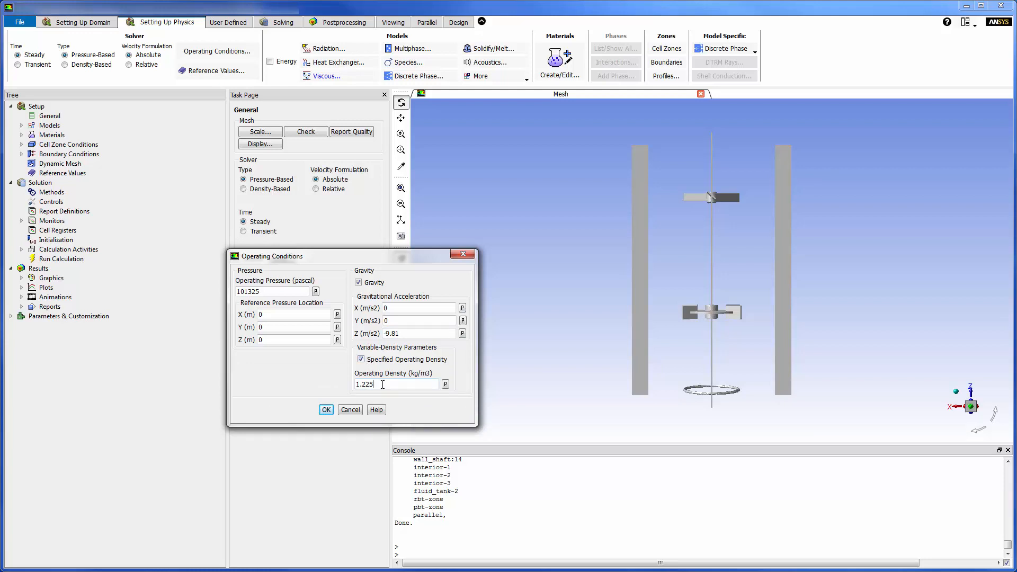
left_click(326, 409)
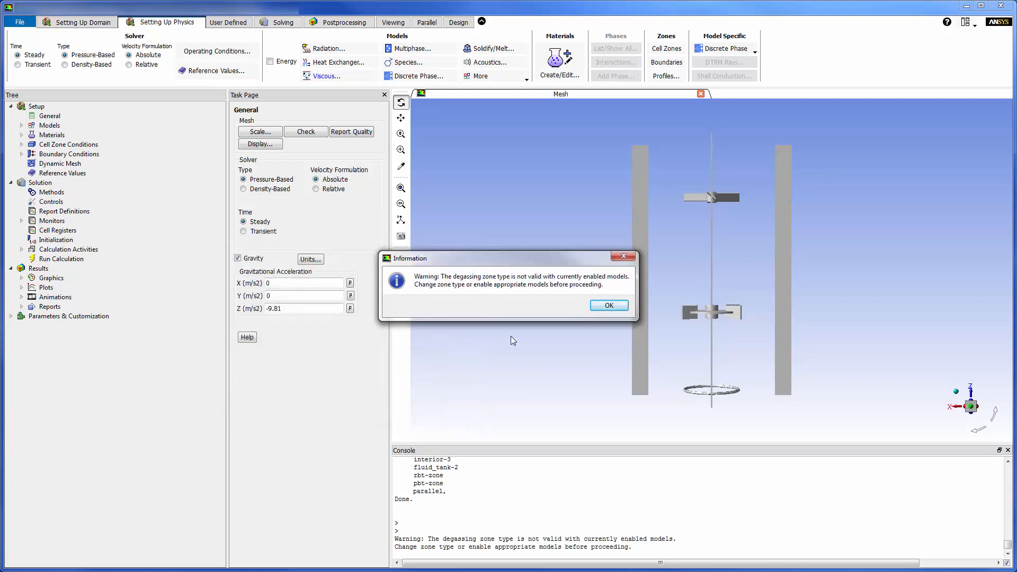
left_click(597, 309)
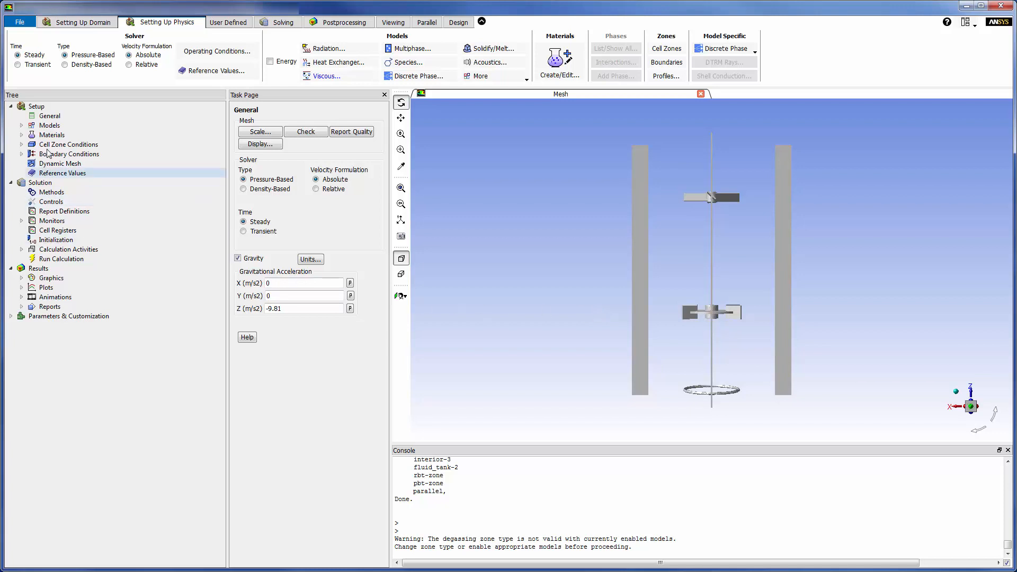
Step: Enable the Eulerian multiphase model with 2 phases and the implicit volume fraction formulation
left_click(22, 125)
left_click(50, 135)
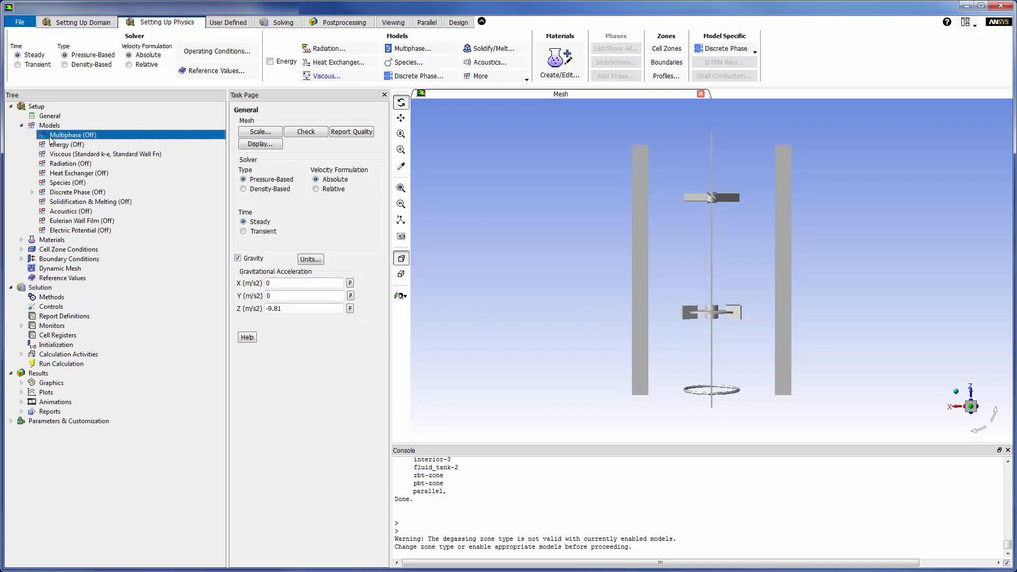
double_click(50, 136)
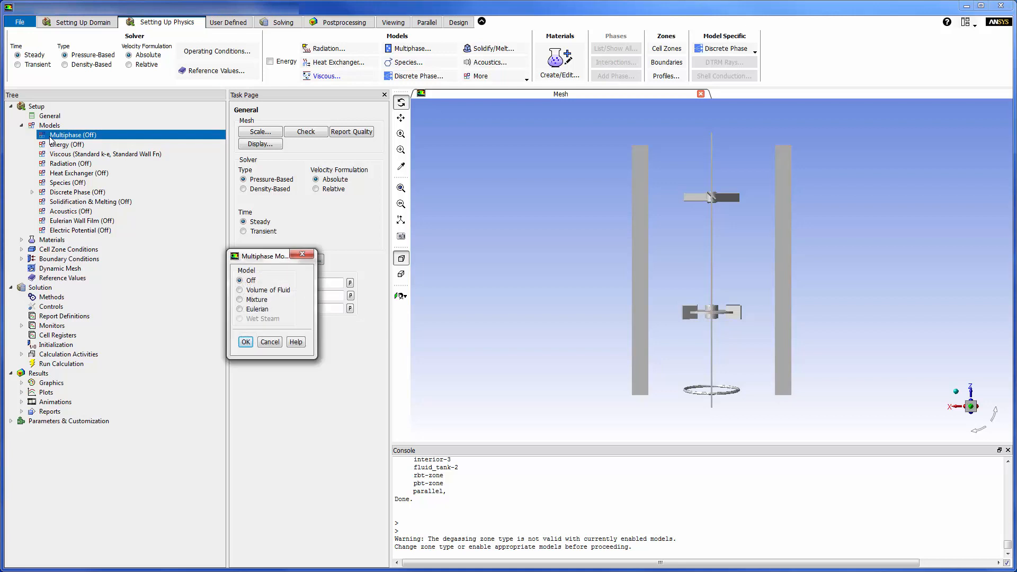
left_click(240, 310)
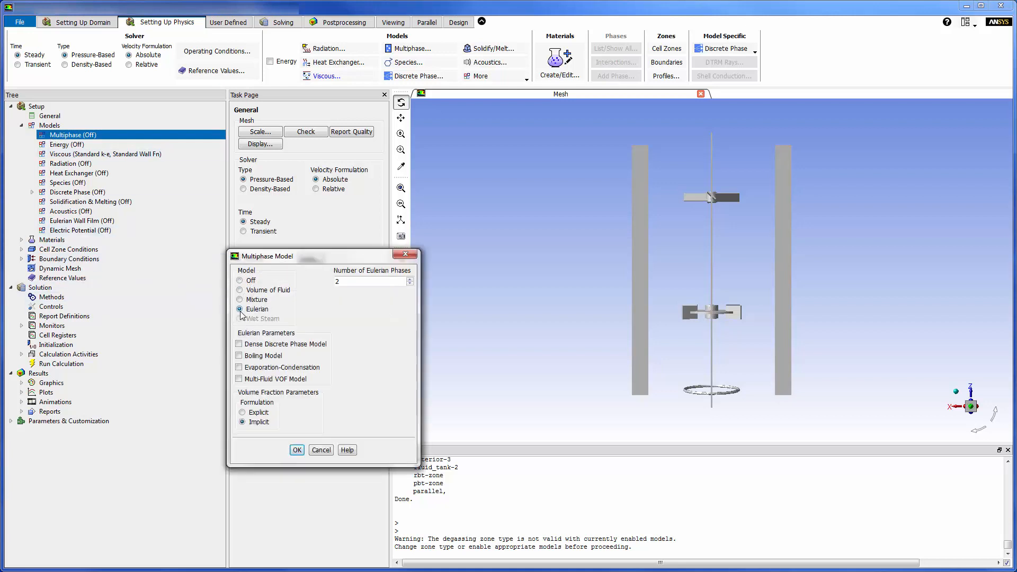
left_click(298, 455)
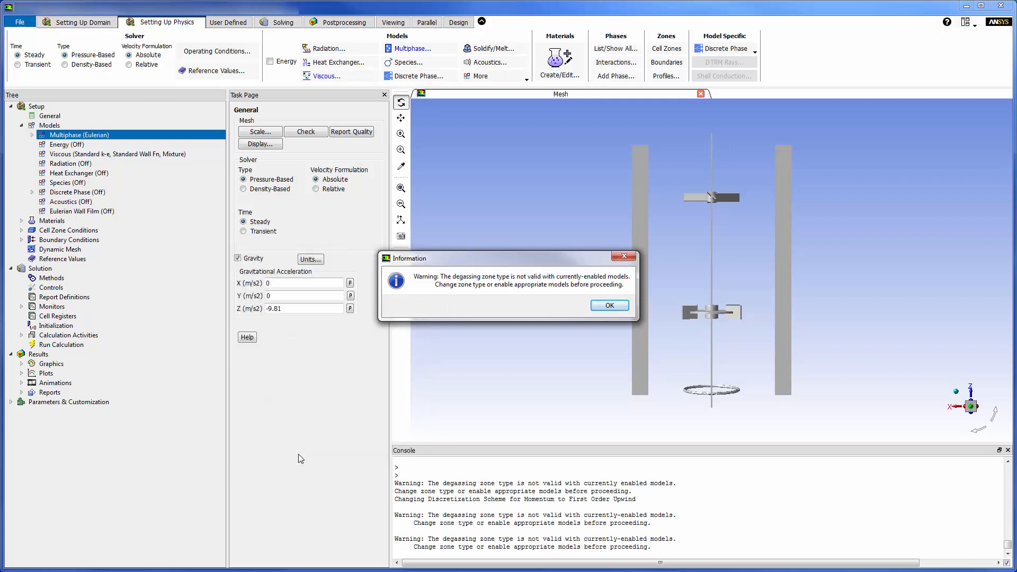
left_click(611, 305)
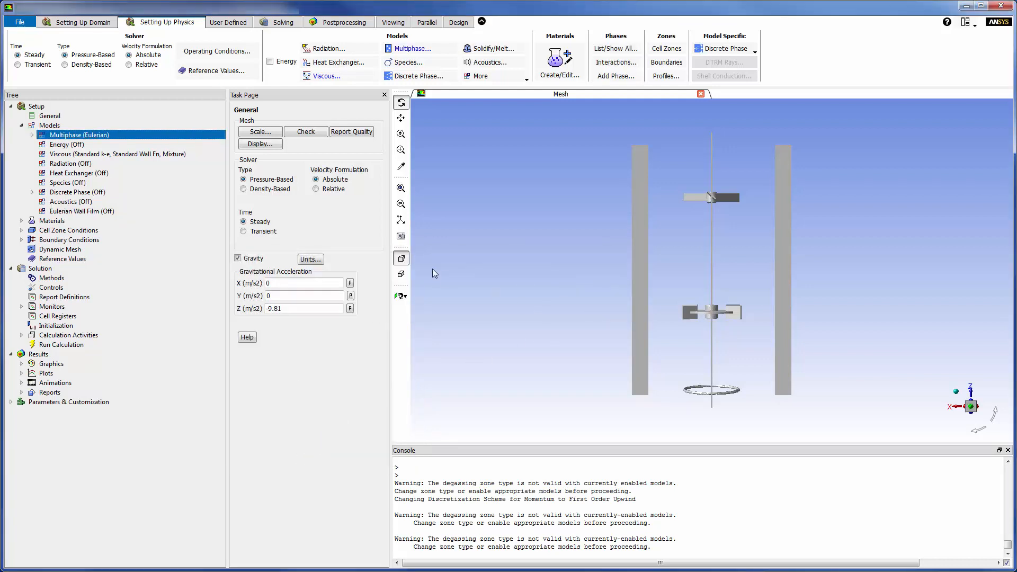
Step: Rename the primary phase to water and assign it the water-liquid material
left_click(32, 135)
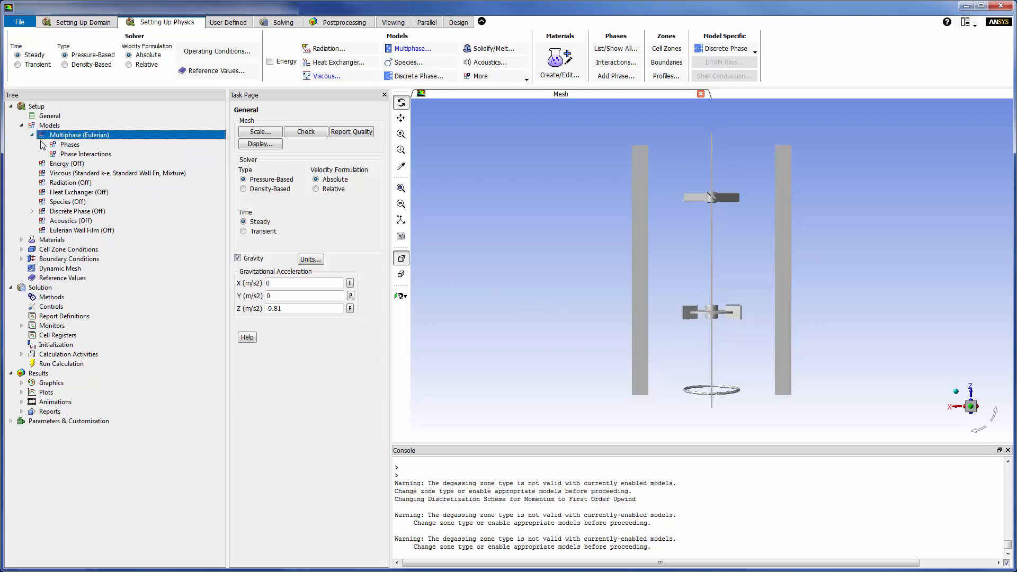
left_click(42, 144)
double_click(81, 155)
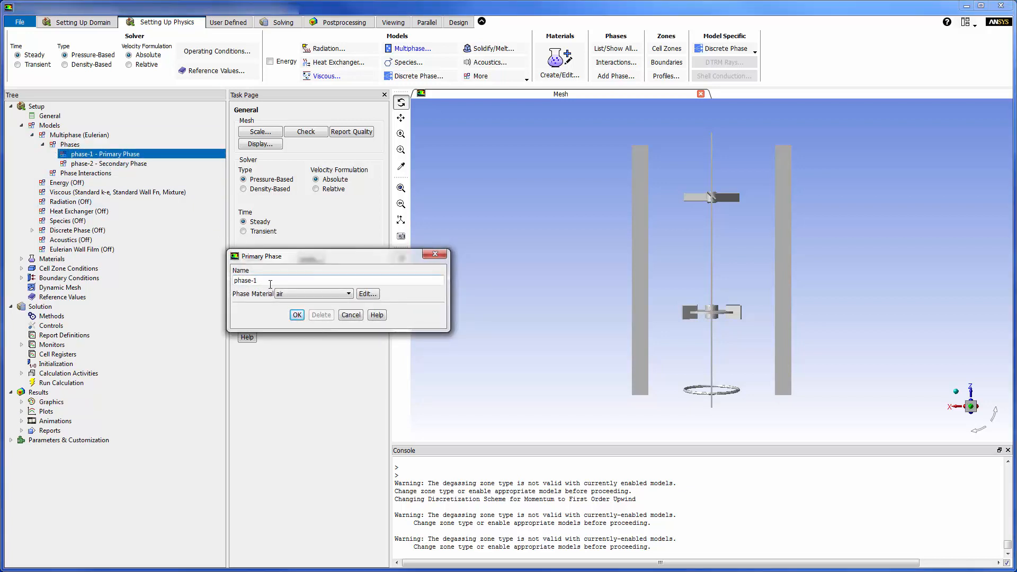
key("BackSpace")
key("BackSpace")
key("BackSpace")
key("BackSpace")
key("BackSpace")
key("BackSpace")
type("water")
left_click(349, 293)
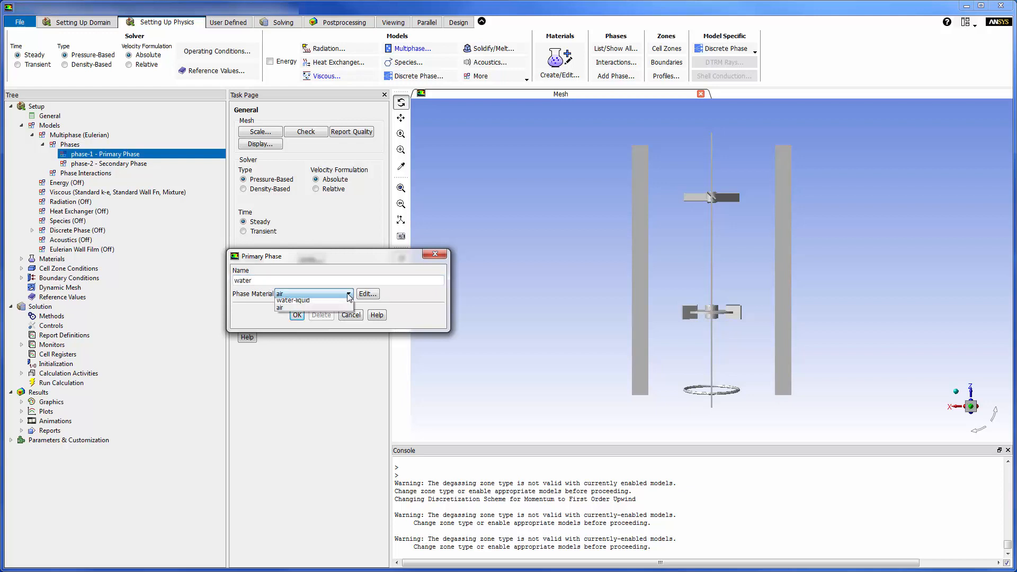
left_click(344, 306)
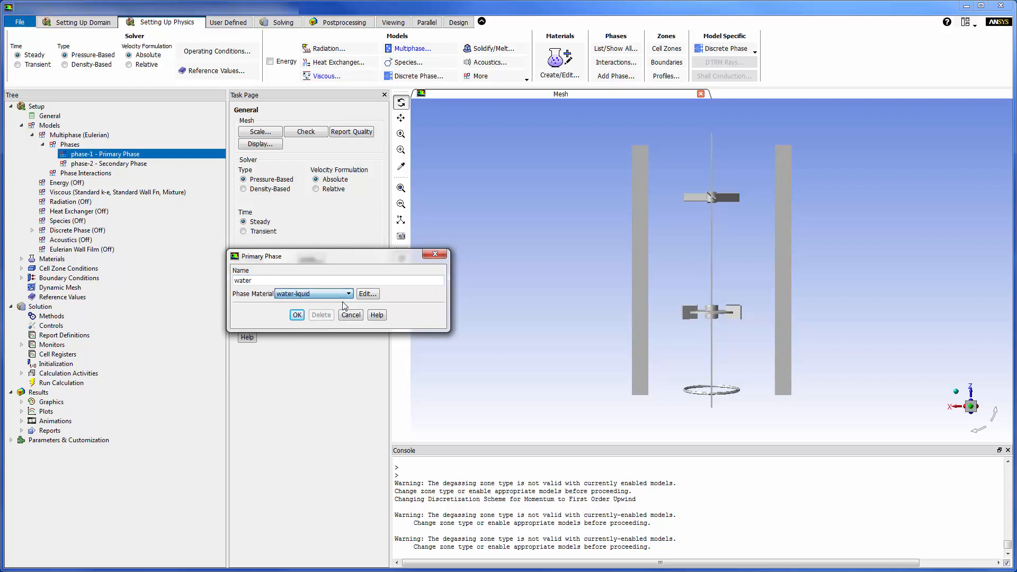
left_click(297, 315)
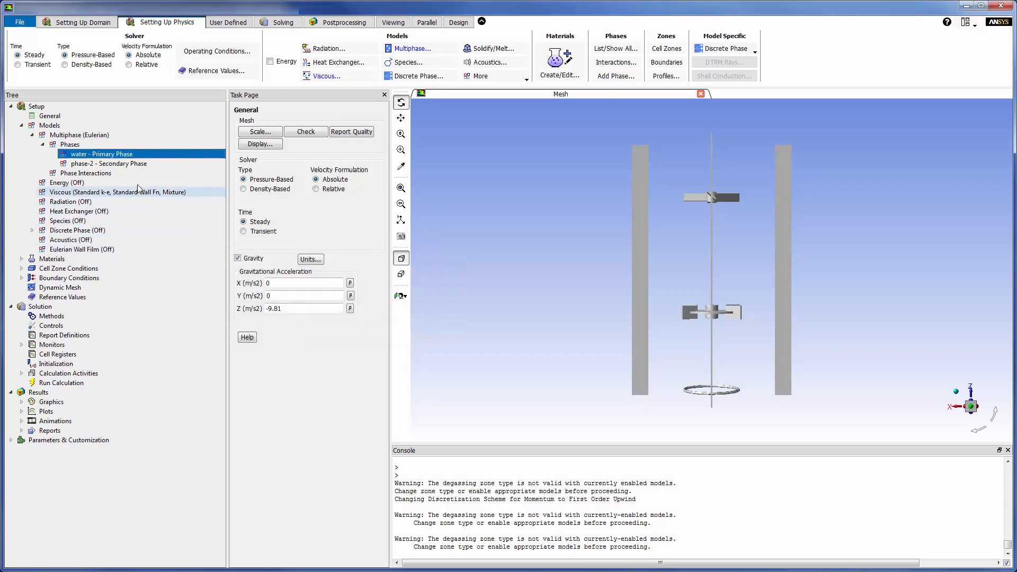
Step: Rename the secondary phase to air and assign it the air material
left_click(131, 167)
double_click(133, 167)
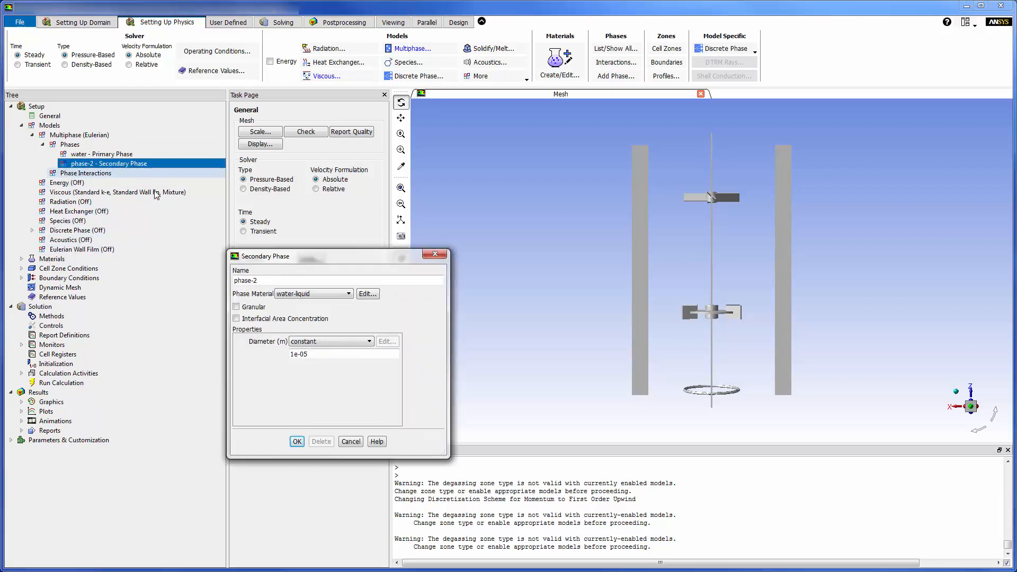
key("BackSpace")
key("BackSpace")
key("BackSpace")
key("BackSpace")
key("BackSpace")
key("BackSpace")
key("BackSpace")
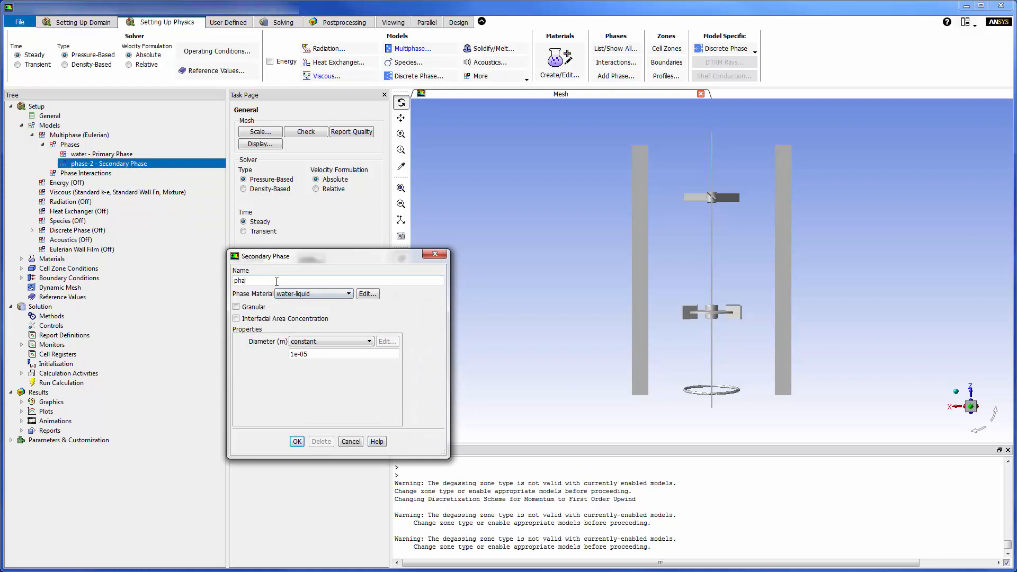
type("air")
left_click(345, 294)
left_click(338, 310)
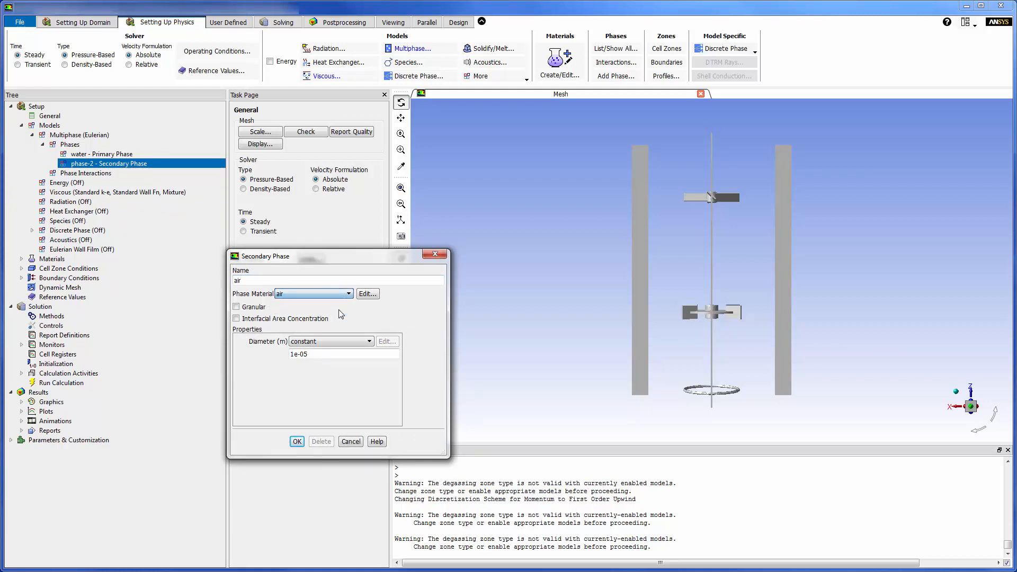
Step: Set the secondary phase's constant diameter to 0.0015 m
left_click(339, 354)
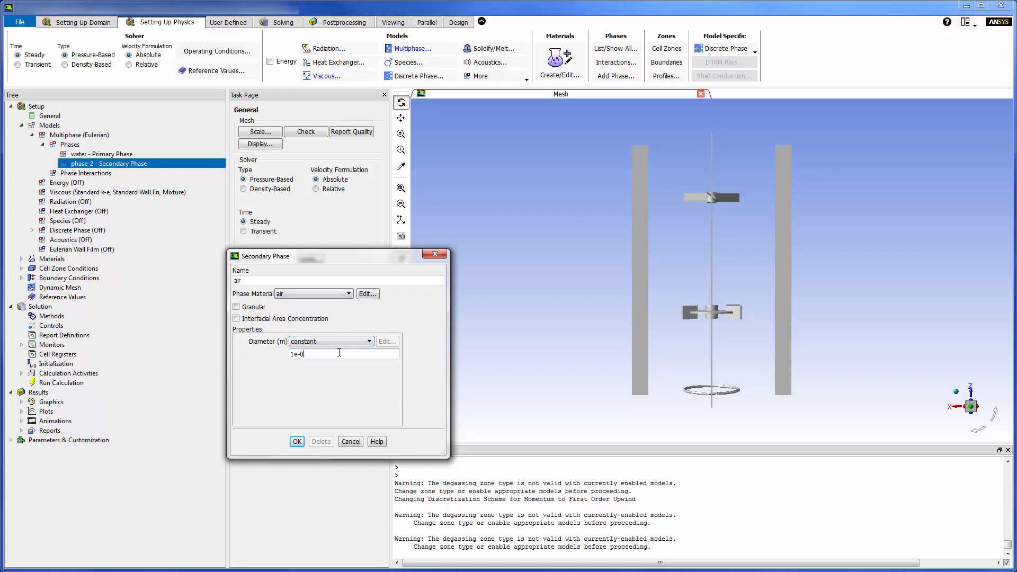
key("BackSpace")
key("BackSpace")
key("BackSpace")
key("BackSpace")
type("0.0015")
left_click(298, 441)
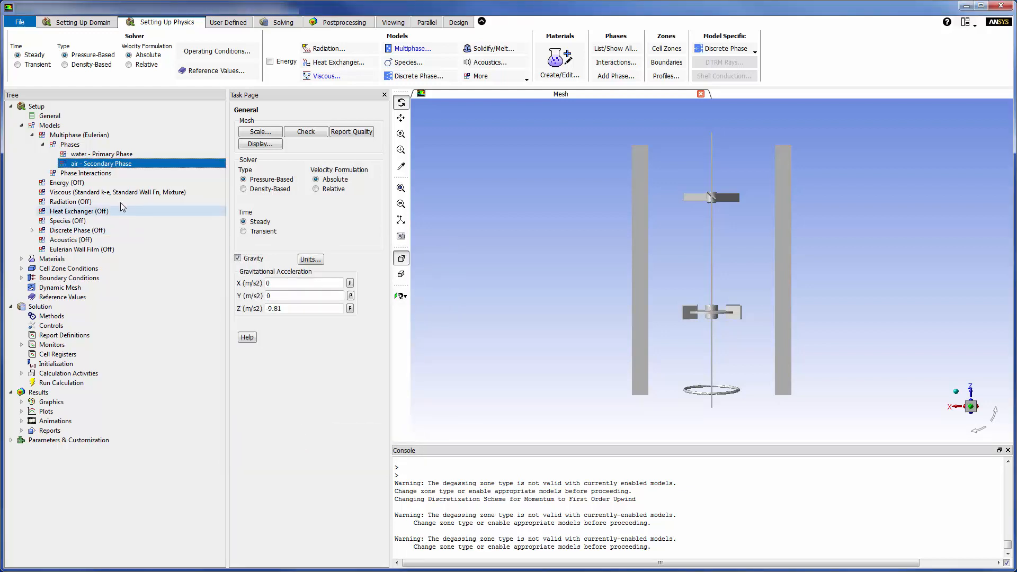
Step: Set the air-water drag coefficient in the phase interactions to the grace model
left_click(104, 175)
double_click(105, 175)
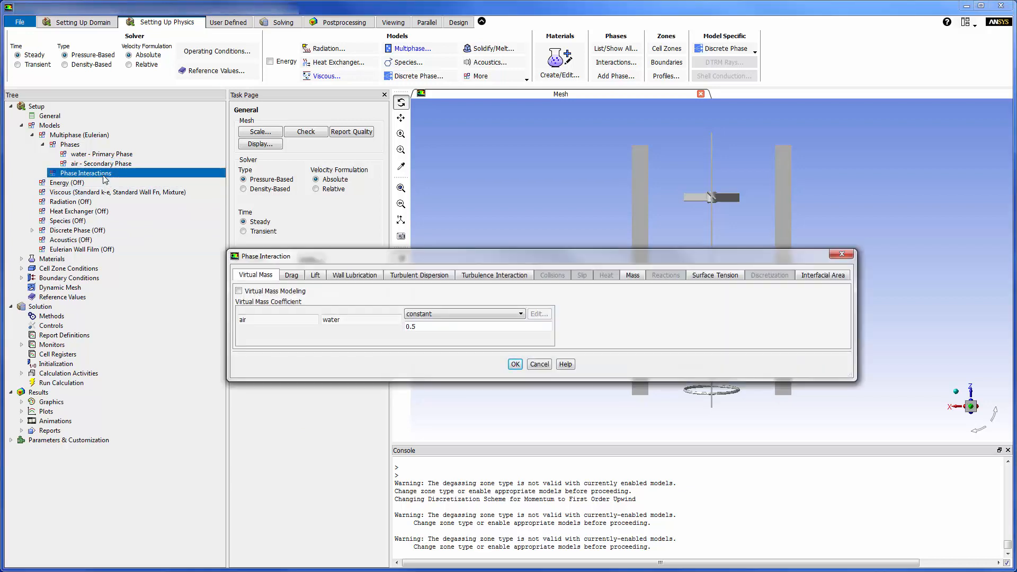
left_click(291, 275)
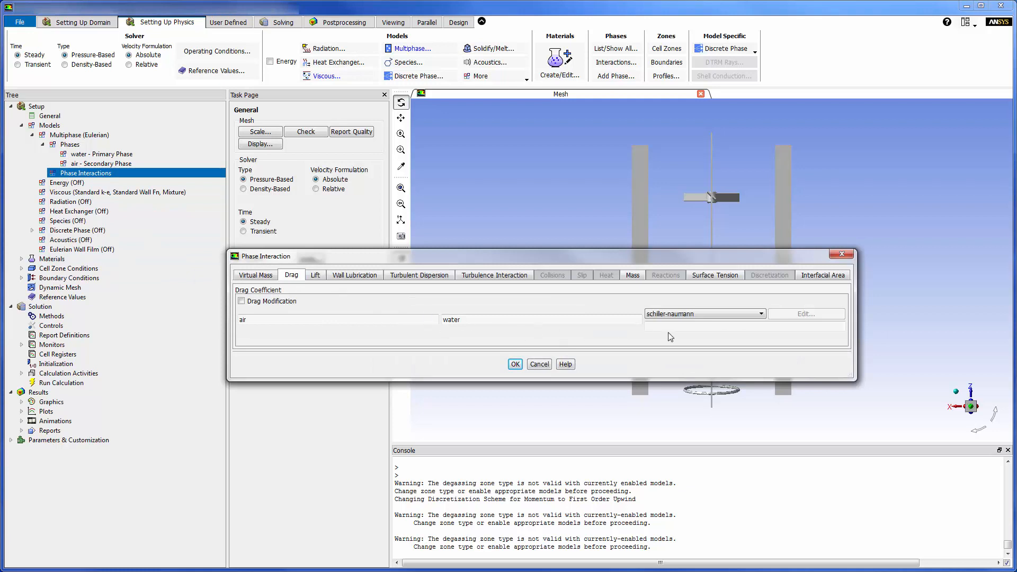
left_click(760, 316)
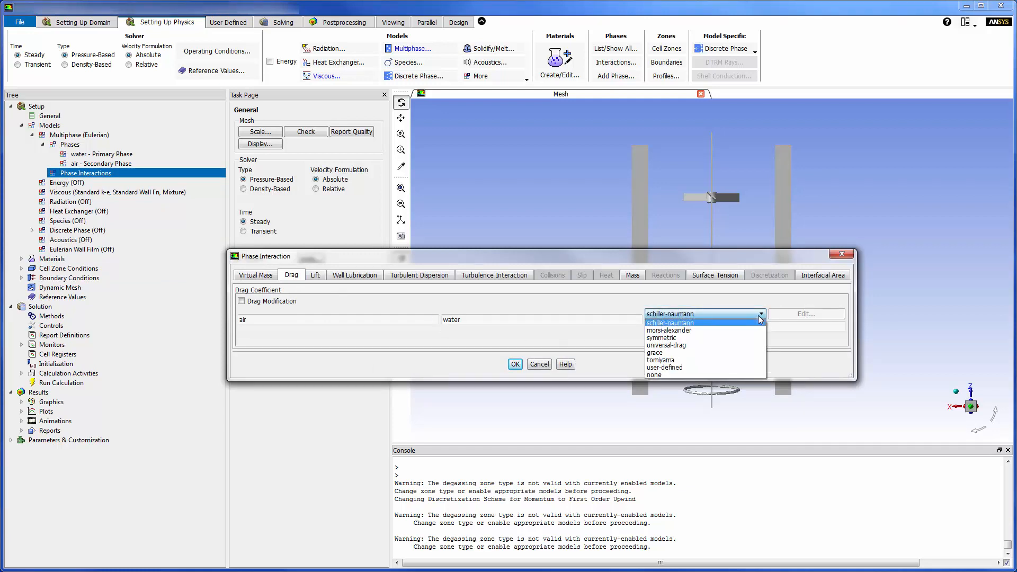
left_click(746, 353)
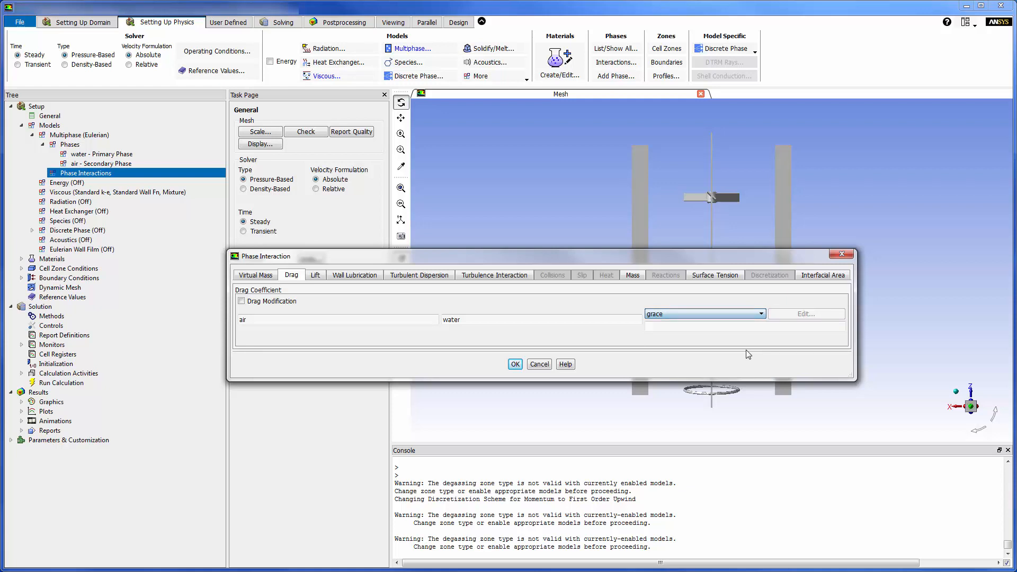
Step: Set the air-water surface tension coefficient to a constant 0.073 N/m
left_click(724, 277)
left_click(469, 316)
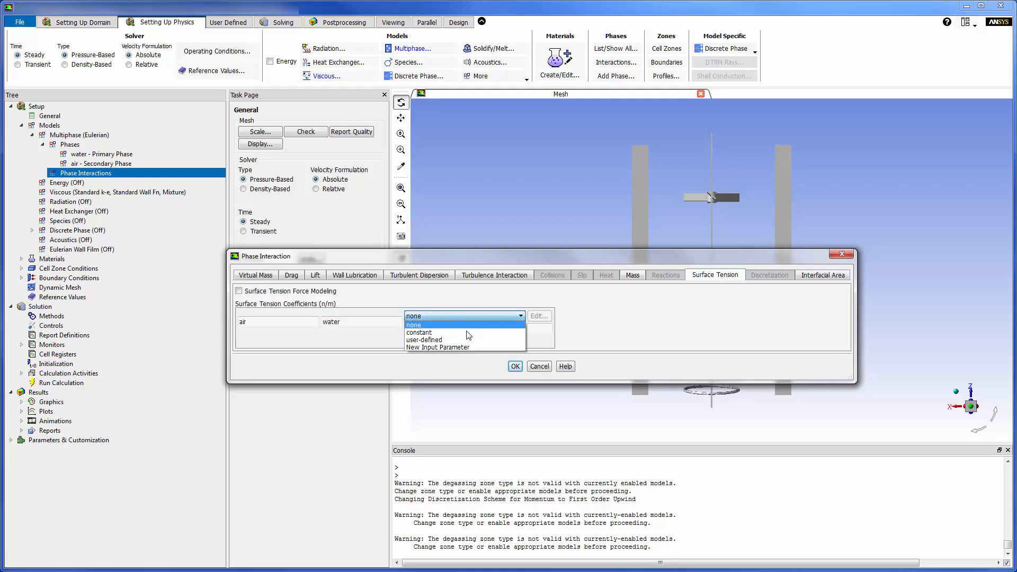
left_click(470, 325)
left_click(470, 329)
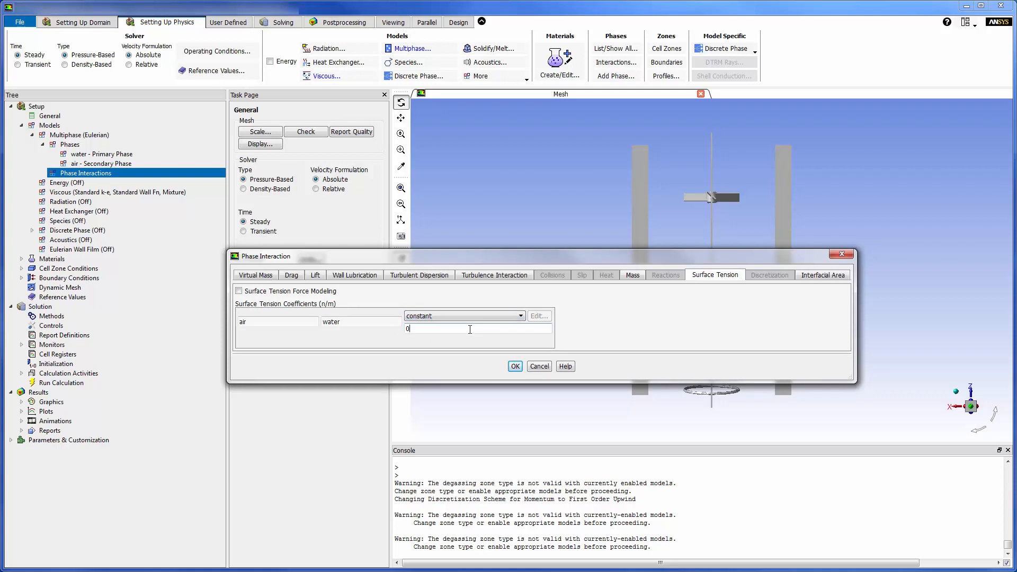
type(".073")
Step: Check the lift, wall lubrication, turbulent dispersion and turbulence interaction settings, and apply the phase interactions
left_click(320, 277)
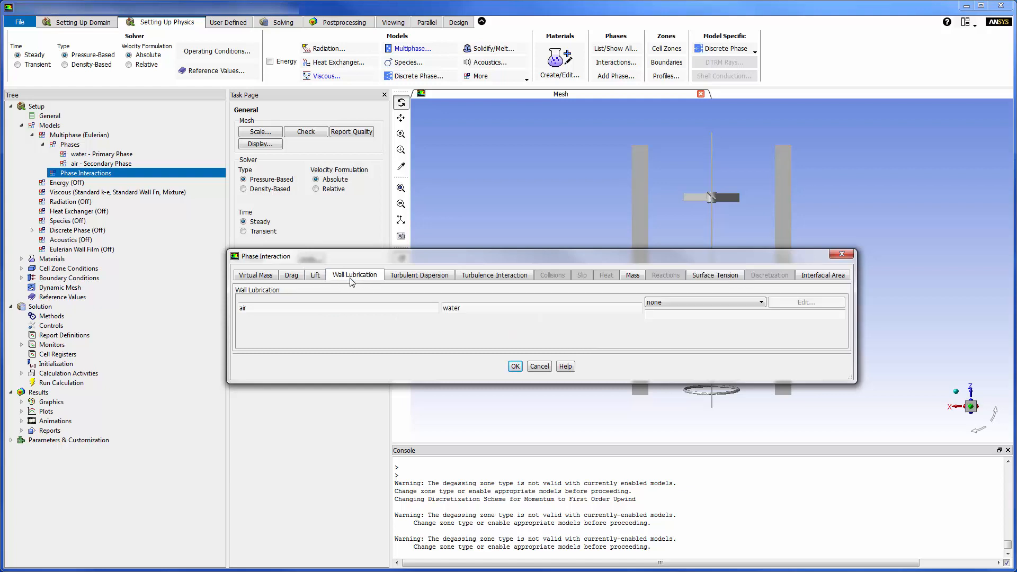
left_click(423, 282)
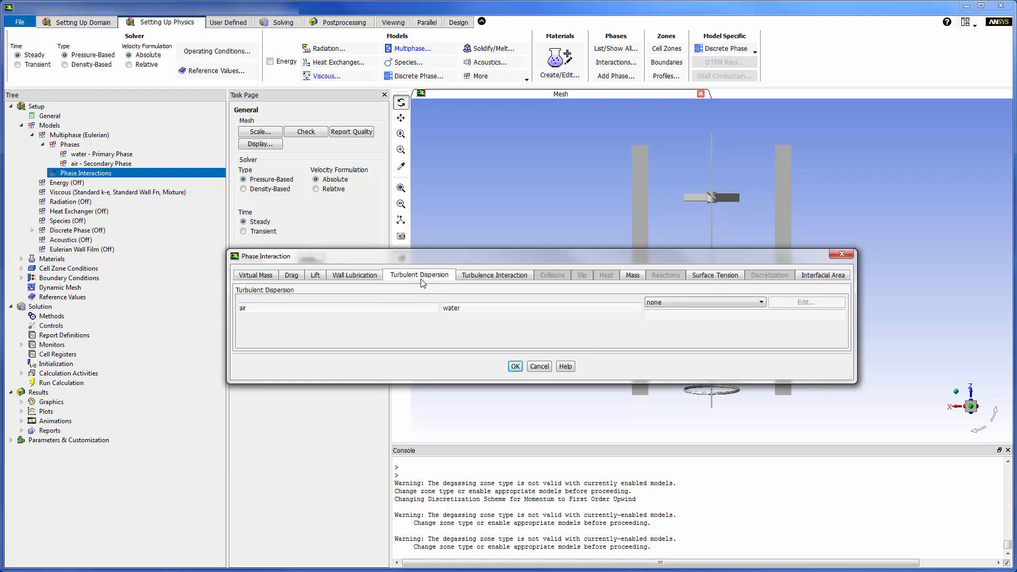
left_click(498, 281)
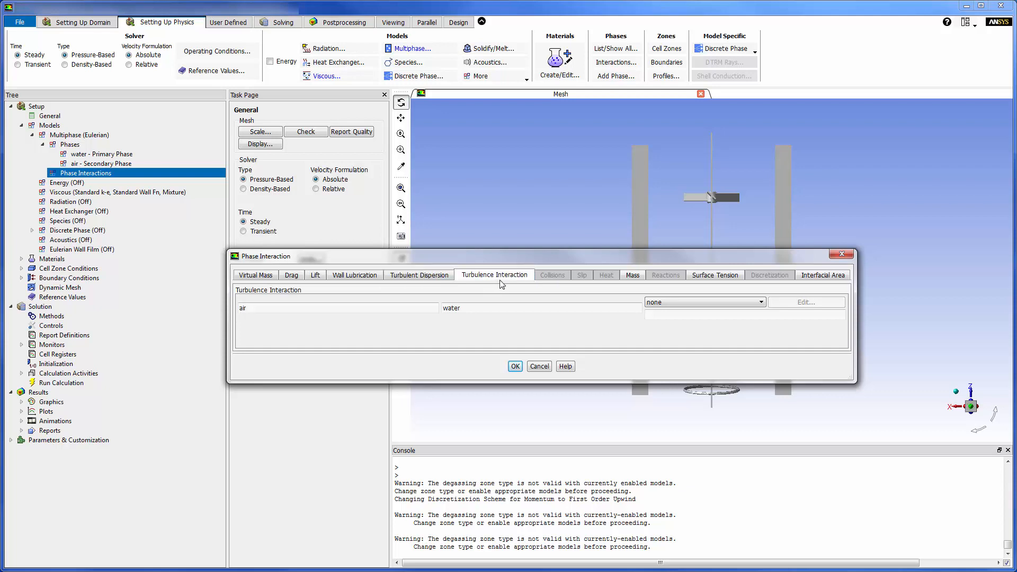
left_click(516, 367)
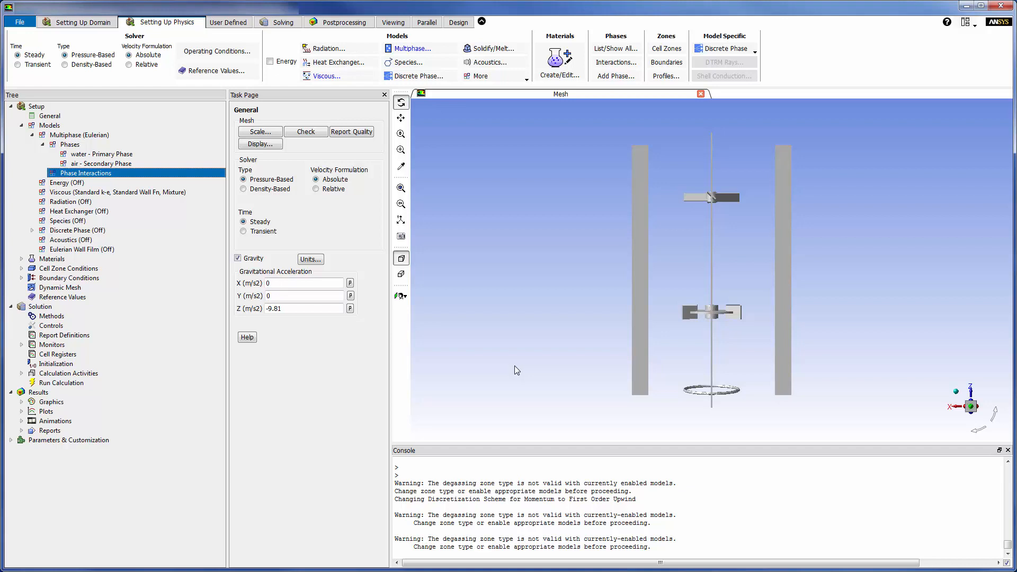
Step: Set the turbulence multiphase model of the viscous model to Dispersed
left_click(33, 135)
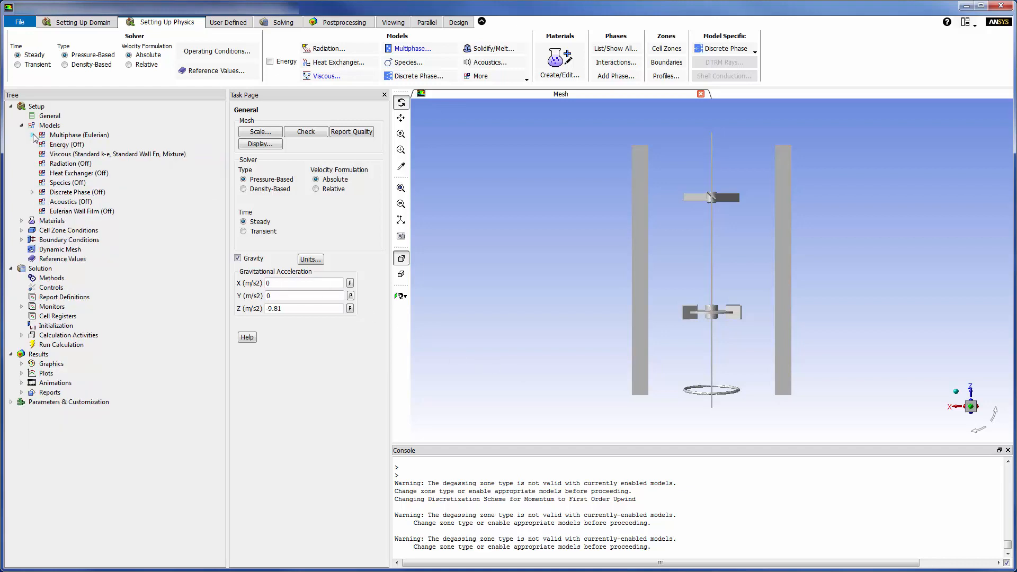
left_click(53, 155)
double_click(53, 155)
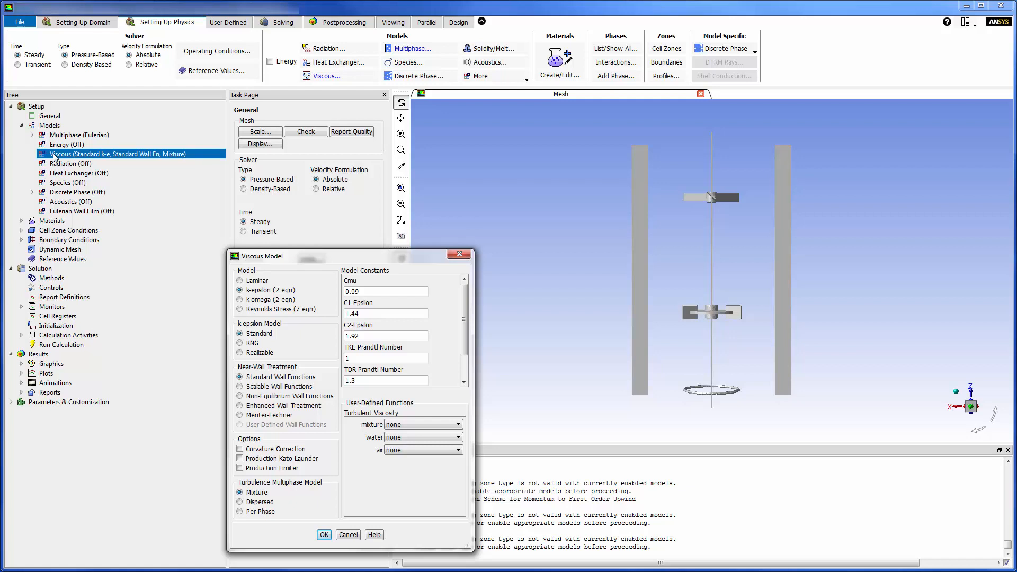
left_click(240, 502)
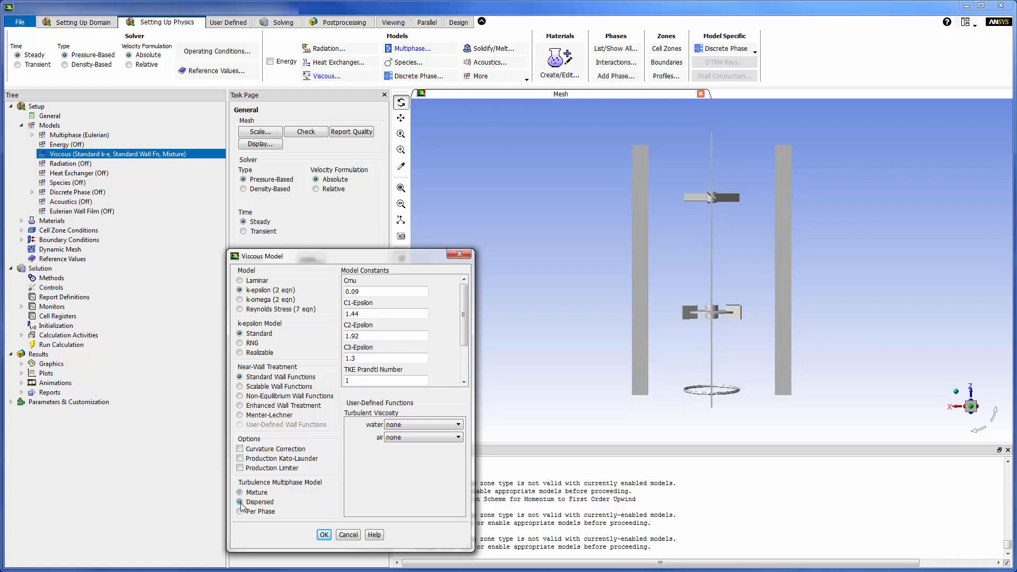
left_click(324, 535)
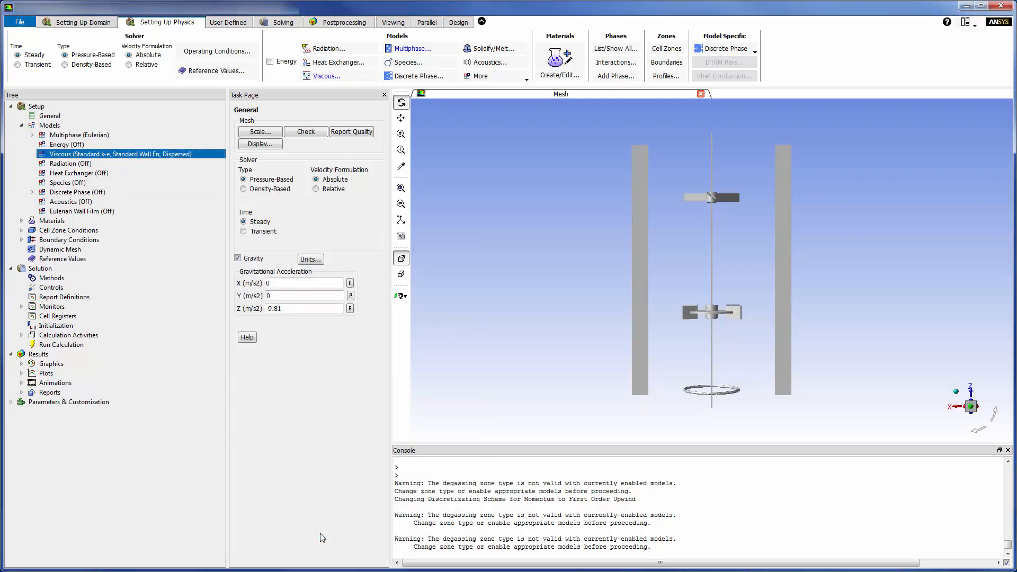
Step: Enable frame motion for the rbt-zone cell zone with a rotational speed of 450 rpm
left_click(21, 125)
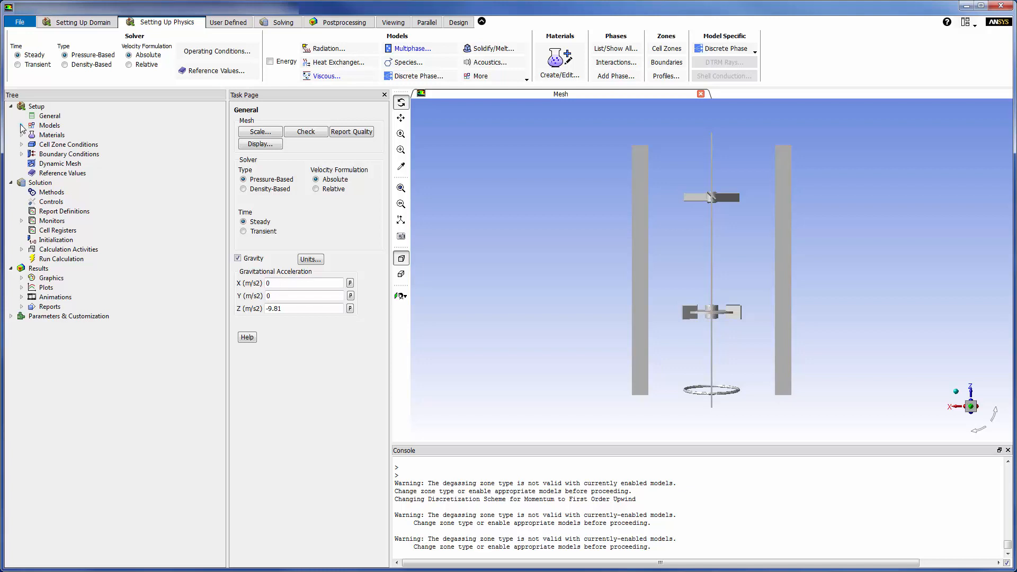
left_click(21, 144)
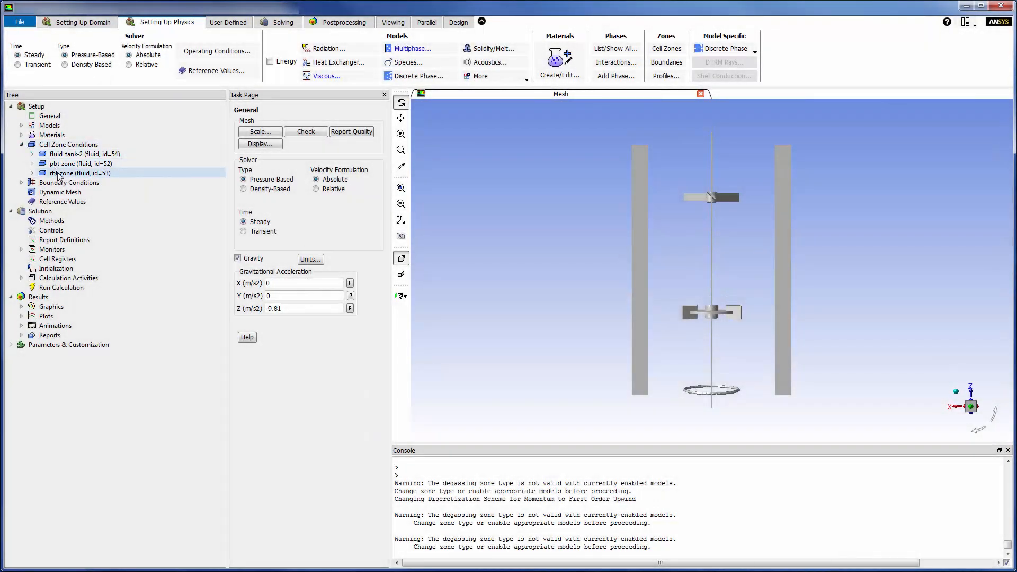
double_click(58, 174)
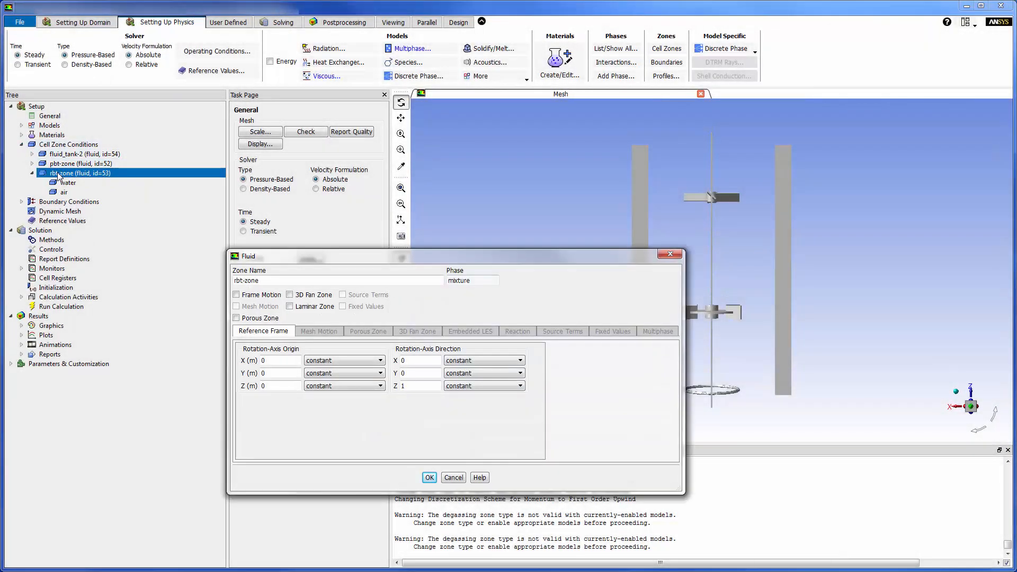
left_click(237, 295)
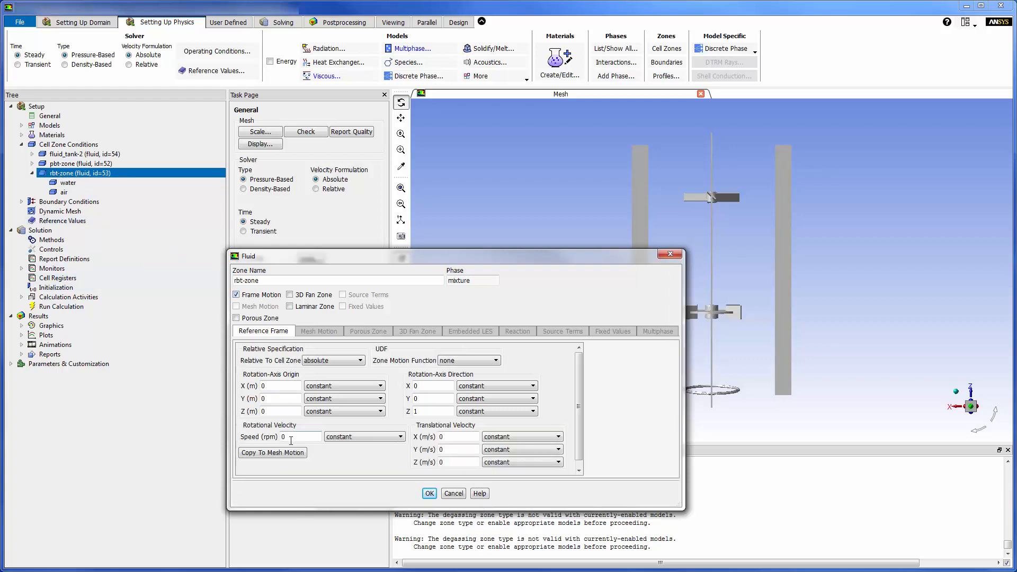
type("450")
left_click(430, 493)
left_click(430, 494)
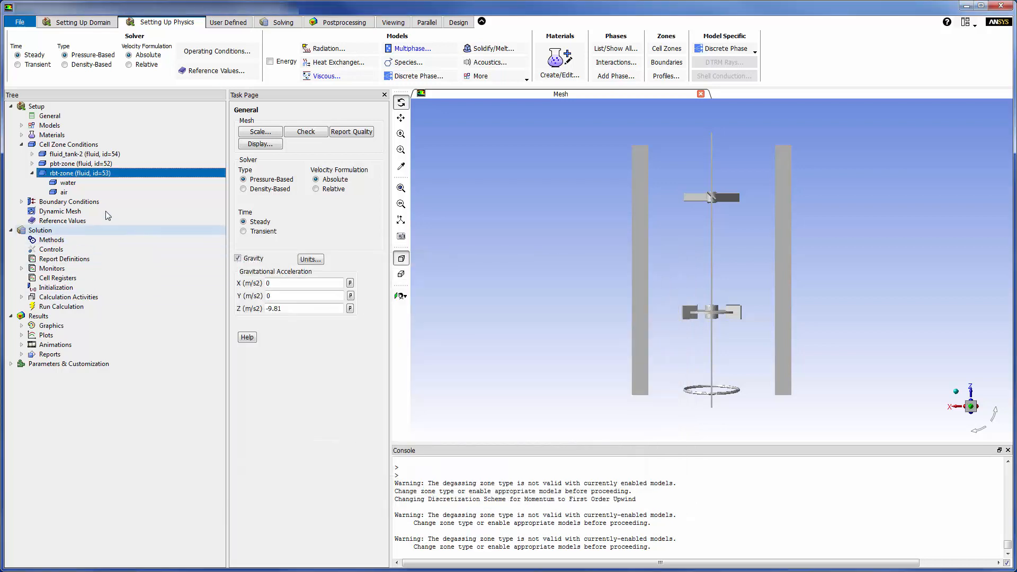
Step: Enable frame motion for the pbt-zone cell zone with a rotational speed of 450 rpm
left_click(32, 173)
double_click(48, 164)
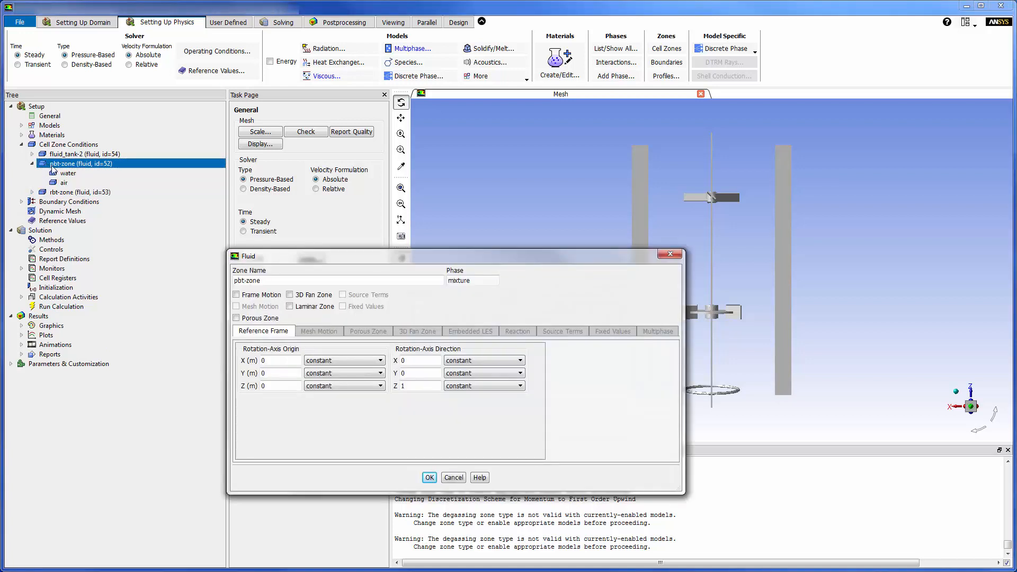
left_click(236, 294)
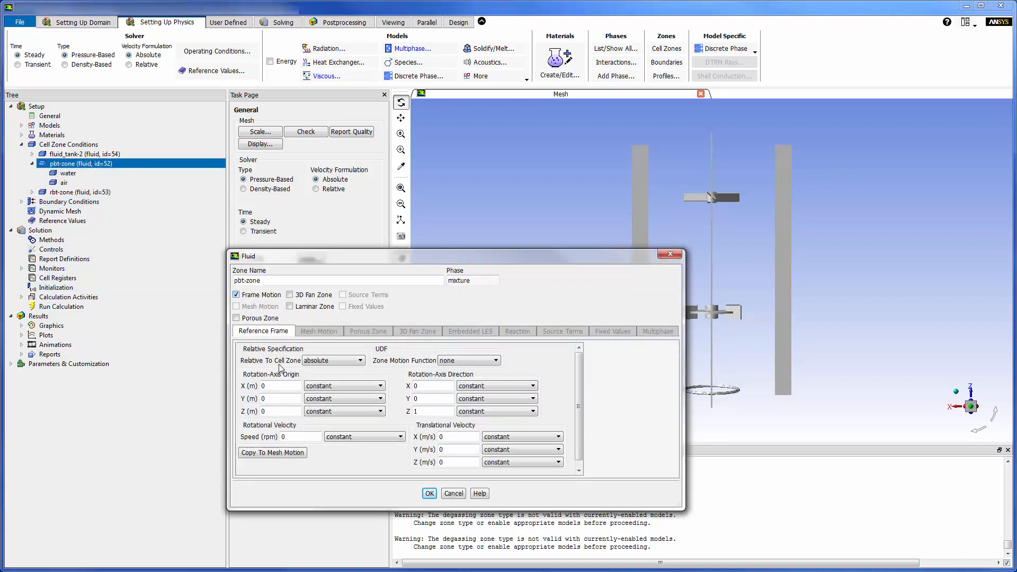
key("BackSpace")
type("450")
left_click(430, 494)
Step: Check the reference frame settings of the fluid_tank-2 cell zone and accept them as they are
left_click(32, 163)
left_click(66, 153)
double_click(66, 153)
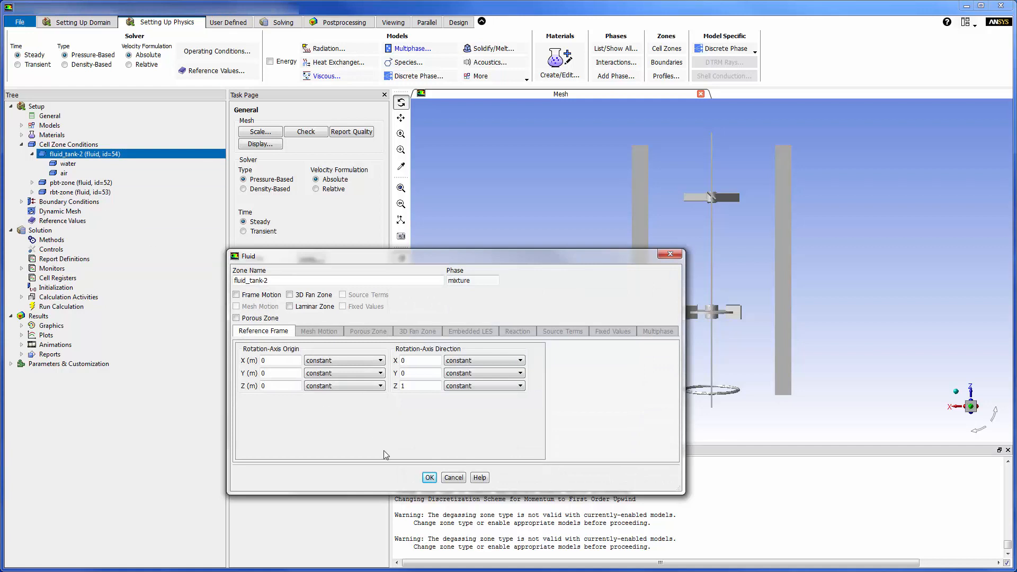
left_click(429, 478)
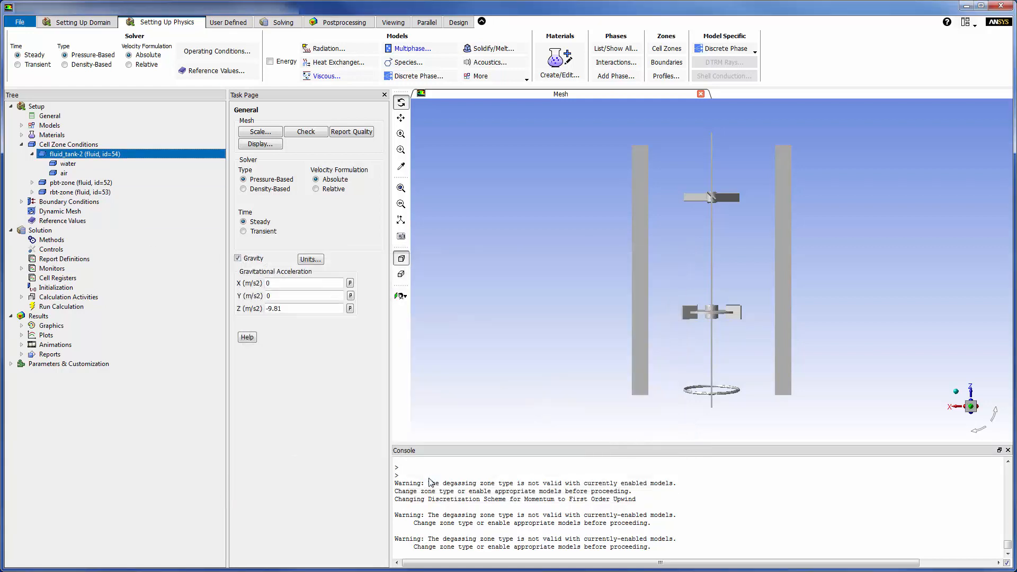
Step: Check the wall motion settings of the rbt-wall and pbt-wall boundaries and accept them as they are
left_click(22, 145)
left_click(21, 154)
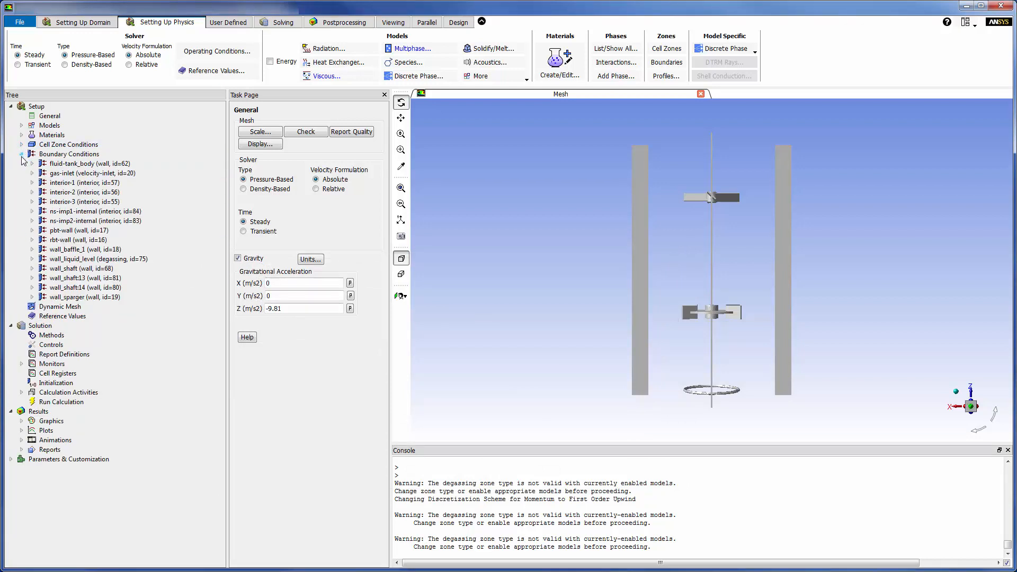
double_click(65, 239)
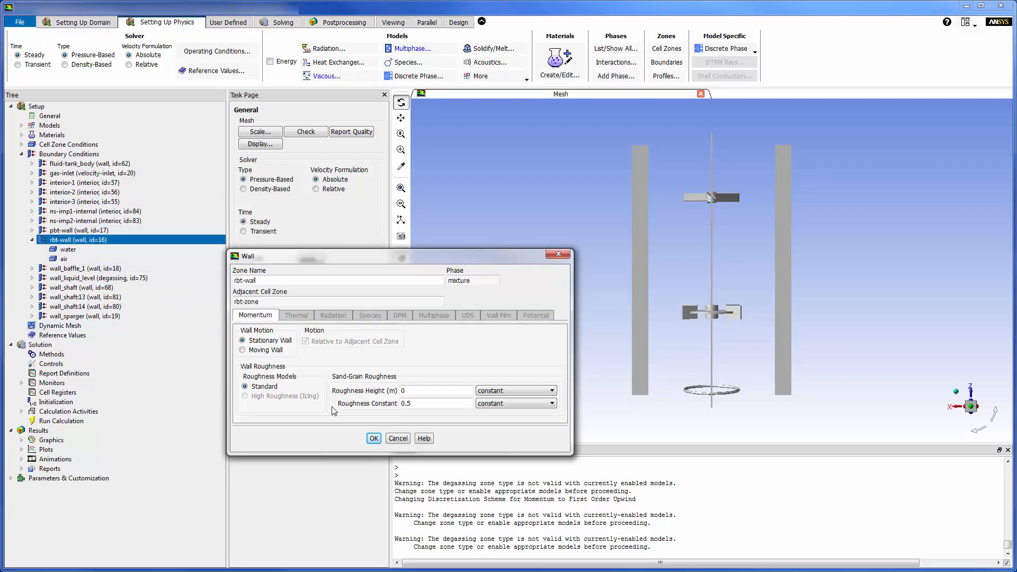
left_click(373, 439)
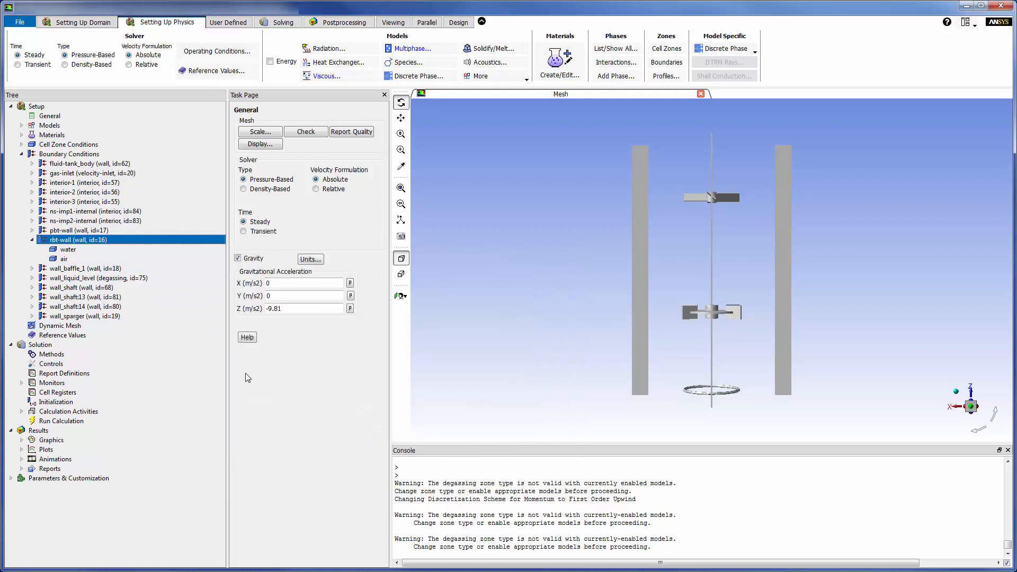
double_click(90, 232)
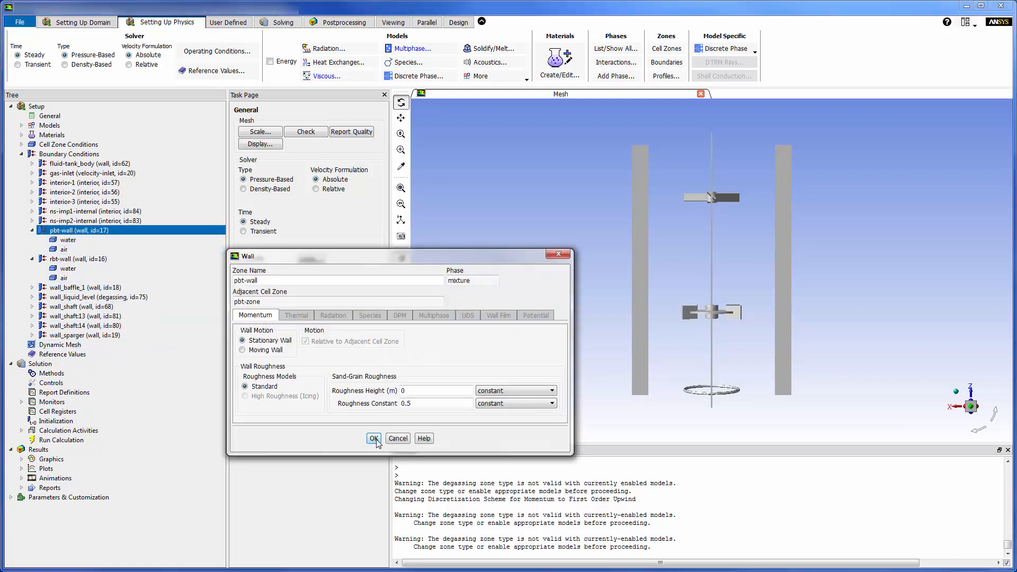
left_click(374, 438)
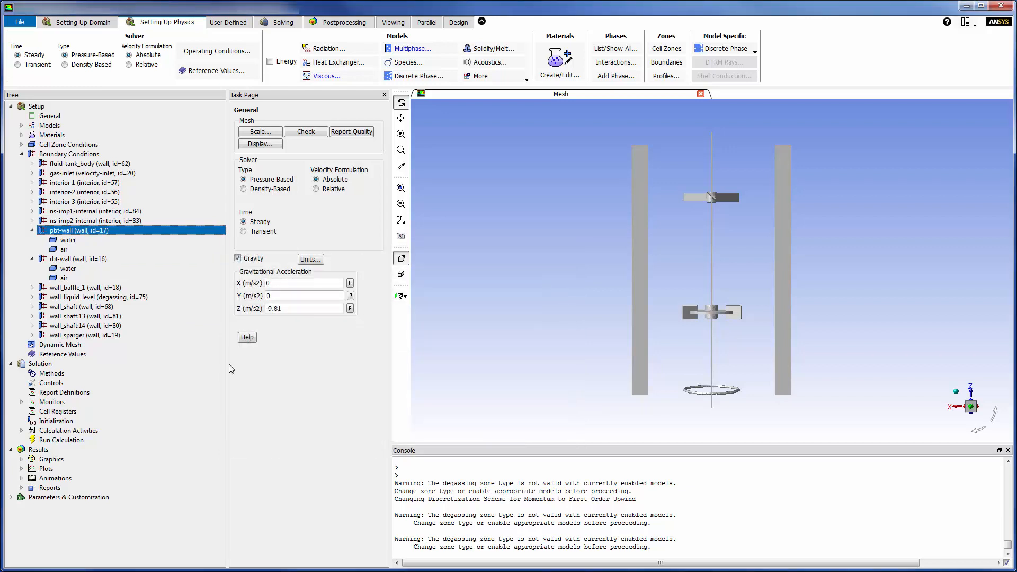
left_click(32, 258)
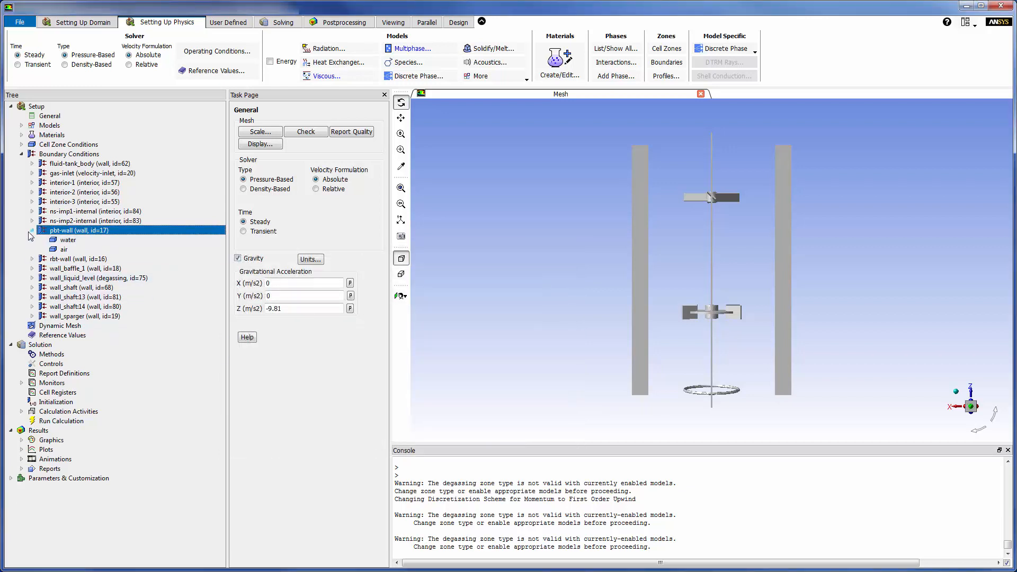
left_click(32, 231)
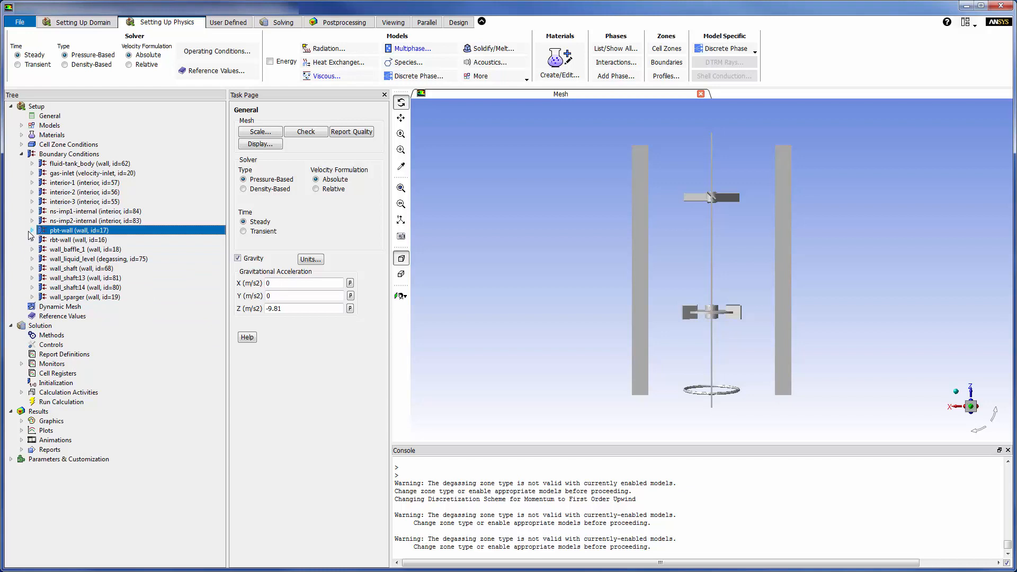
Step: For the water phase at gas-inlet, specify turbulence by Intensity and Hydraulic Diameter, with 3 % intensity and 0.0254 m hydraulic diameter
left_click(32, 173)
left_click(64, 183)
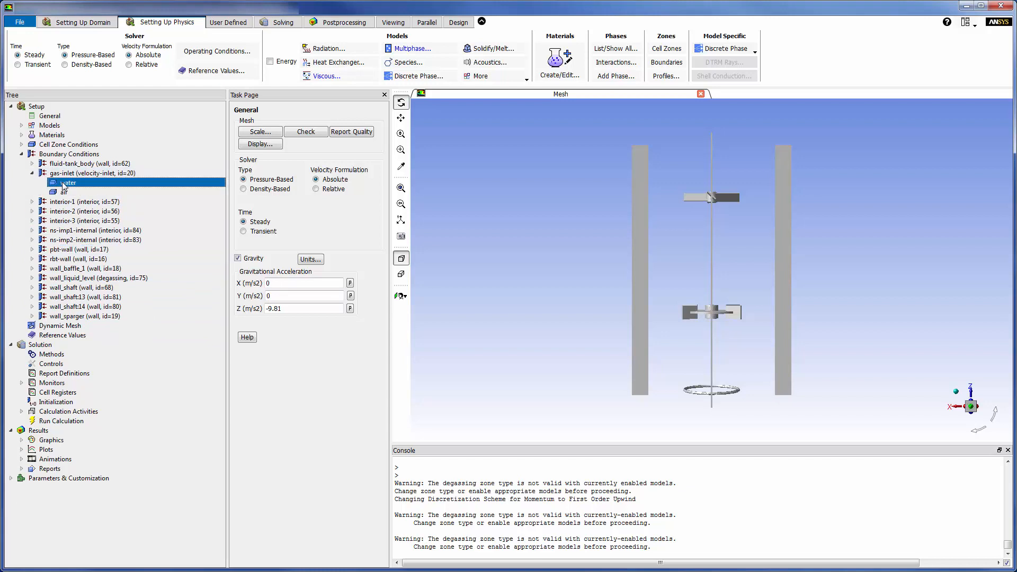
double_click(63, 183)
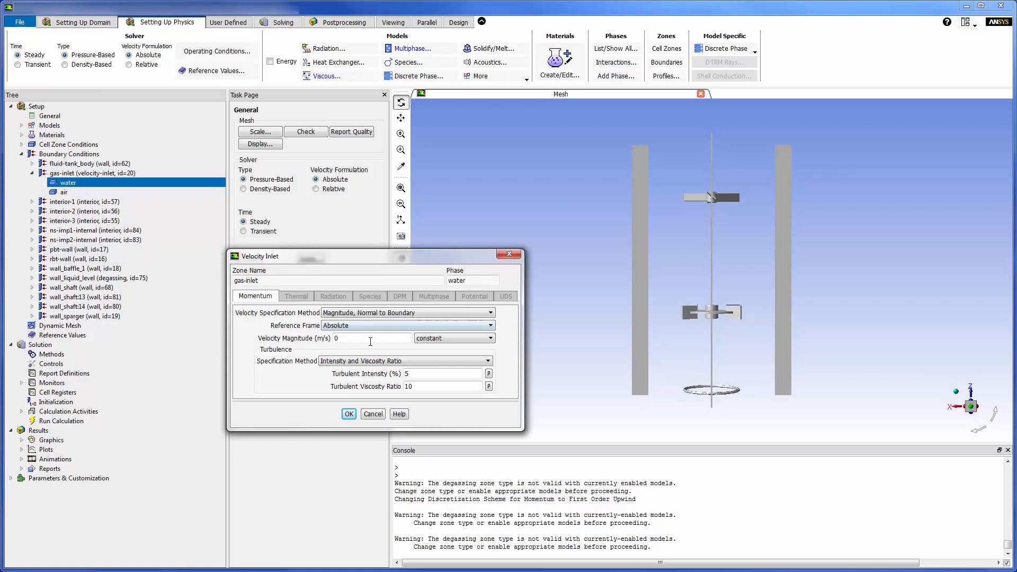
left_click(432, 363)
left_click(426, 395)
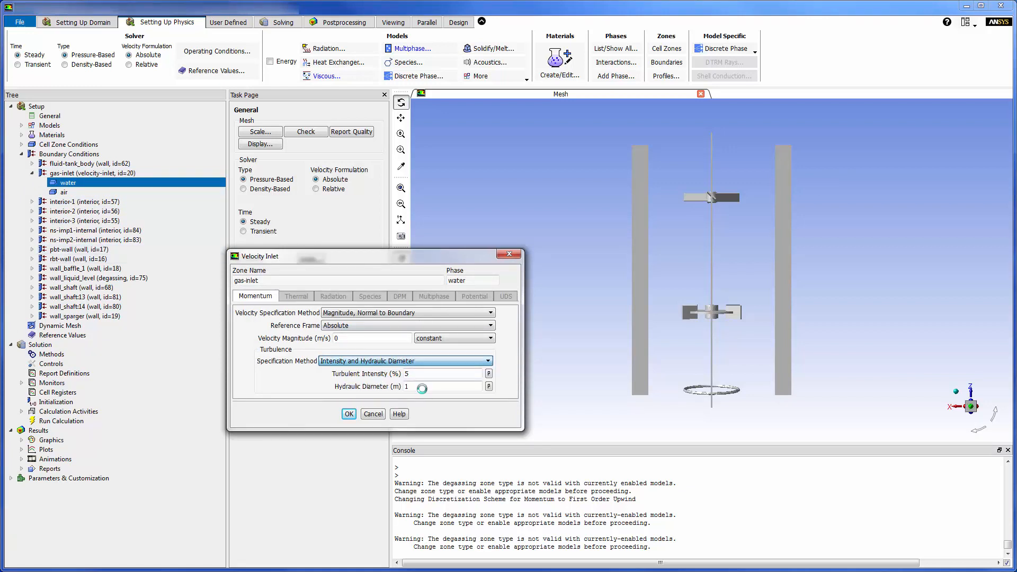
key("BackSpace")
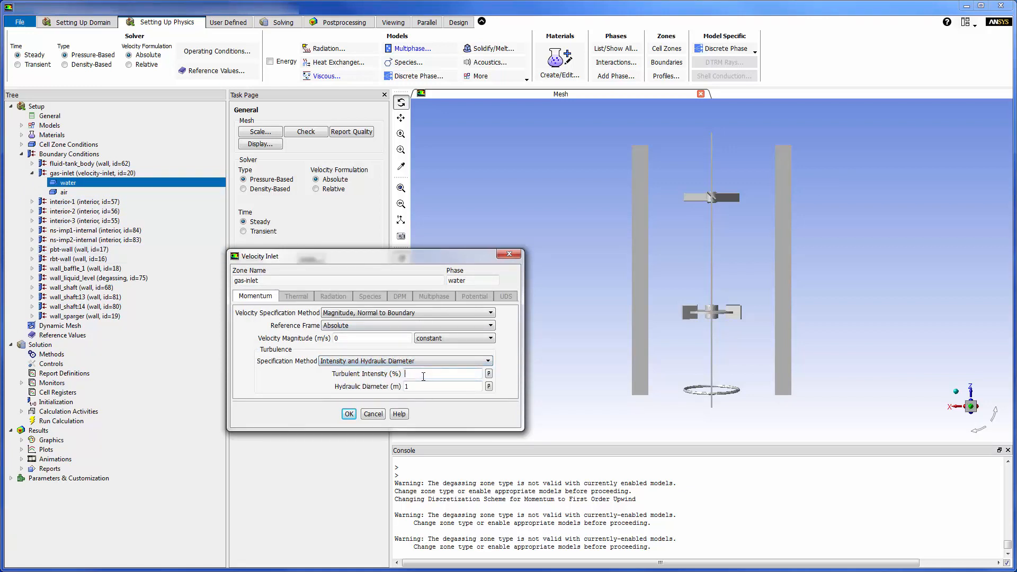
type("3")
left_click(416, 389)
type("0.0254")
left_click(349, 414)
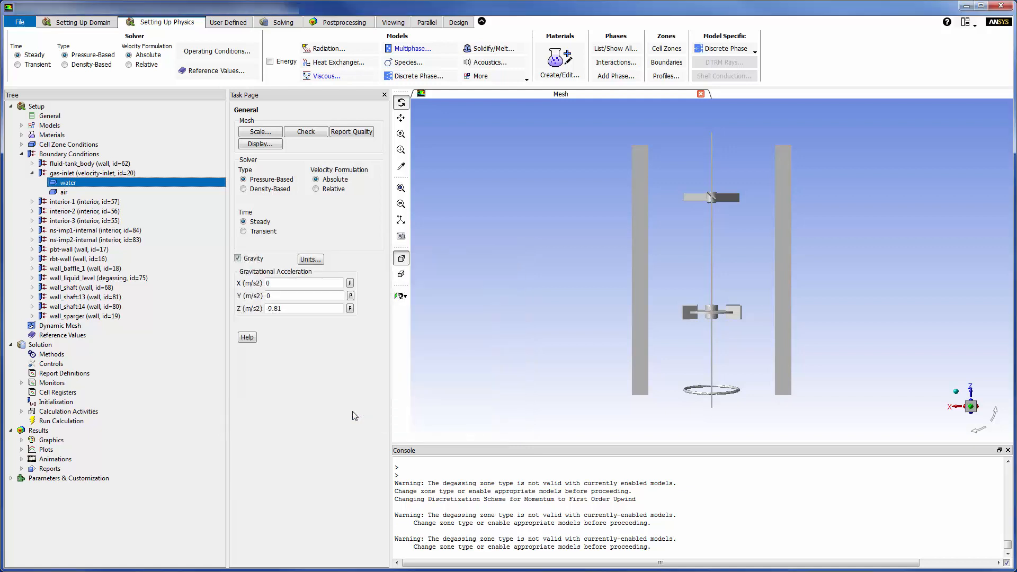
Step: For the air phase at gas-inlet, set the velocity magnitude to 0.05 m/s and the volume fraction to 1
left_click(109, 194)
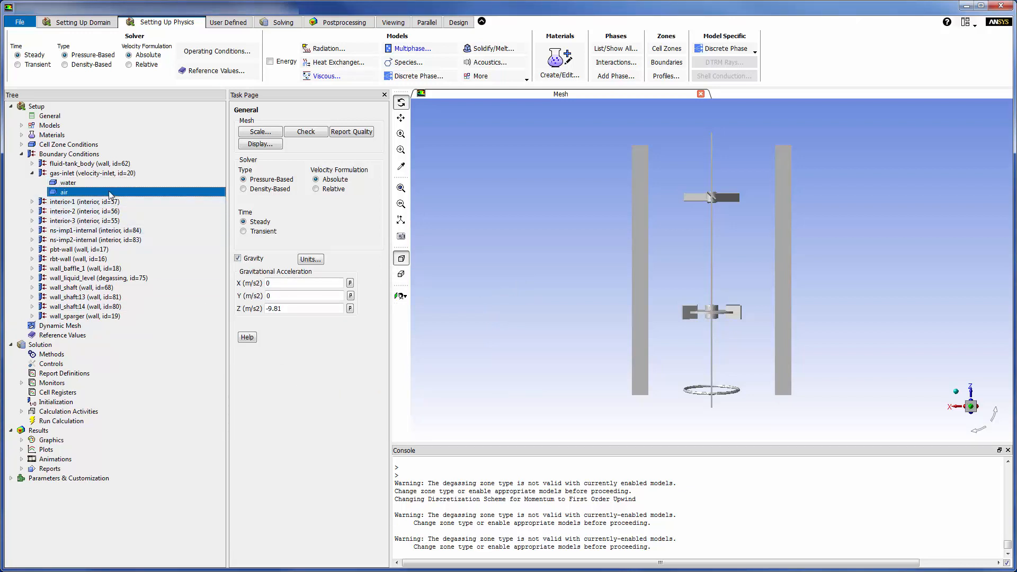
double_click(109, 192)
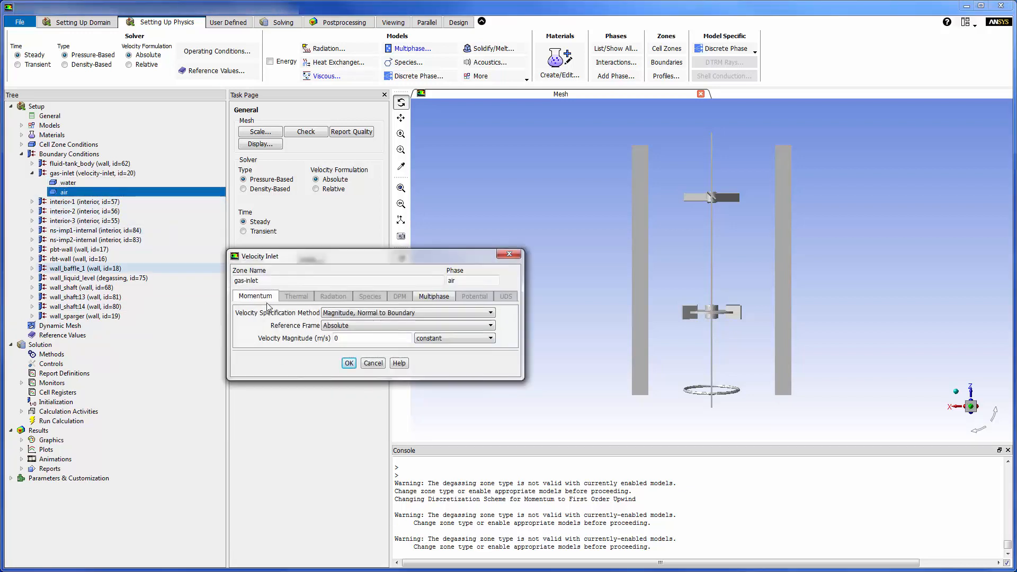
left_click(346, 339)
type(".05")
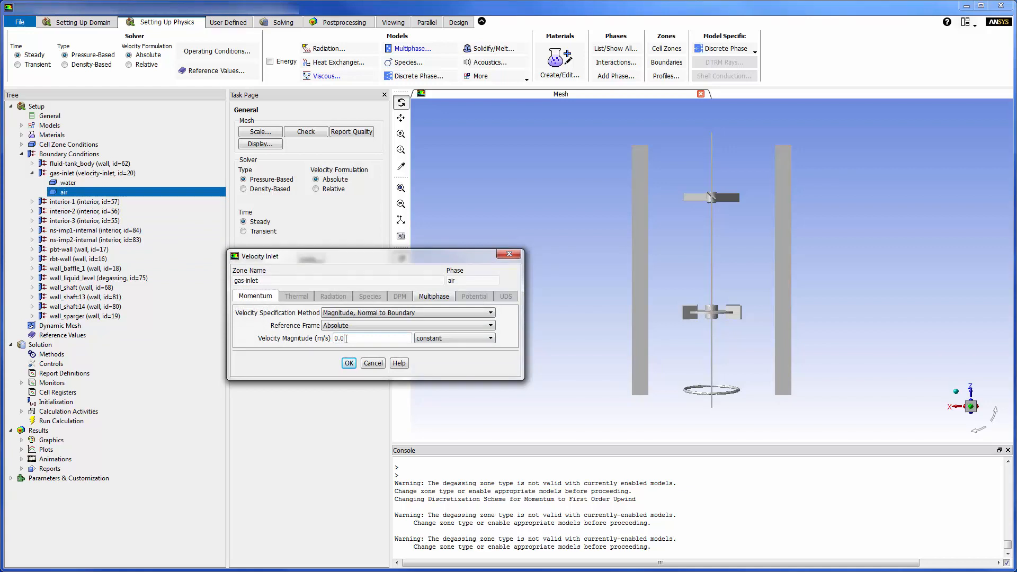
left_click(430, 298)
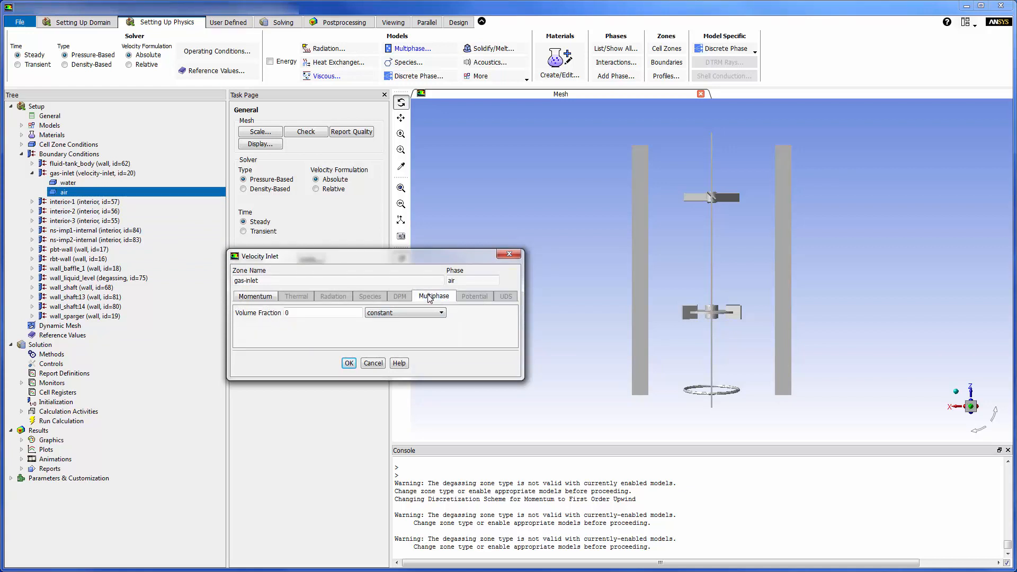
left_click(339, 312)
type("1")
left_click(349, 362)
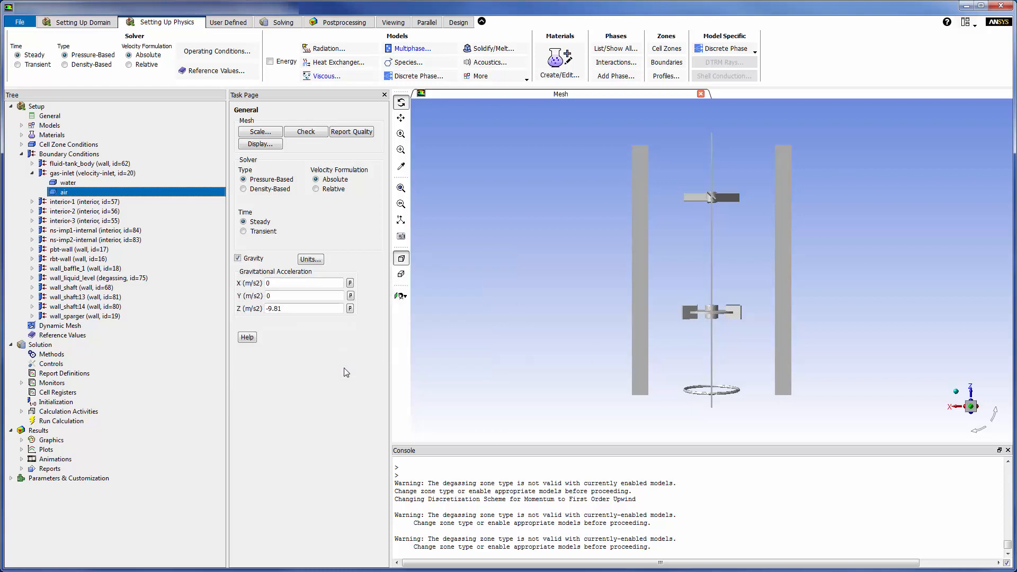
Step: Set the pressure-velocity coupling scheme of the solution methods to Coupled
left_click(278, 23)
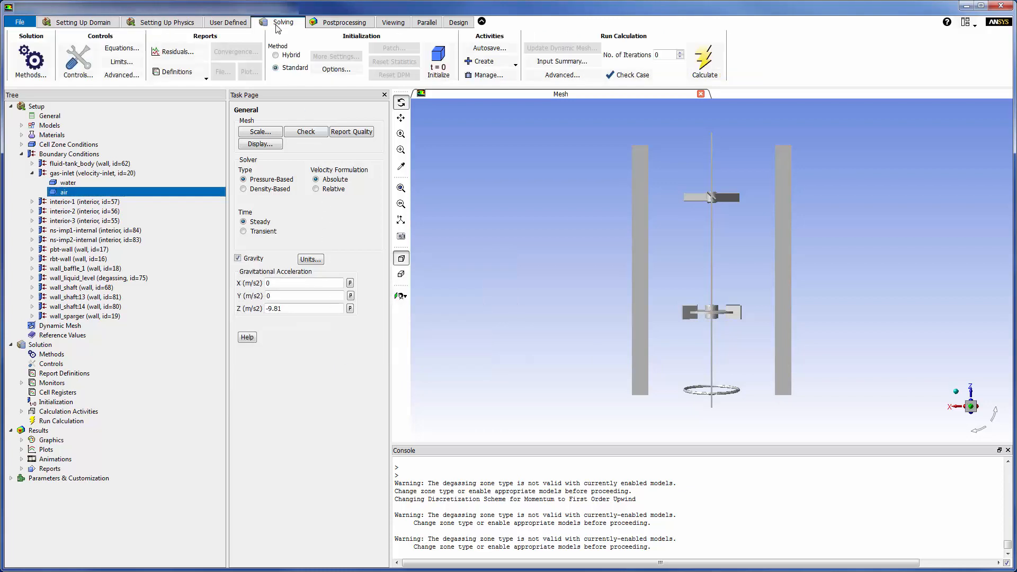
left_click(31, 59)
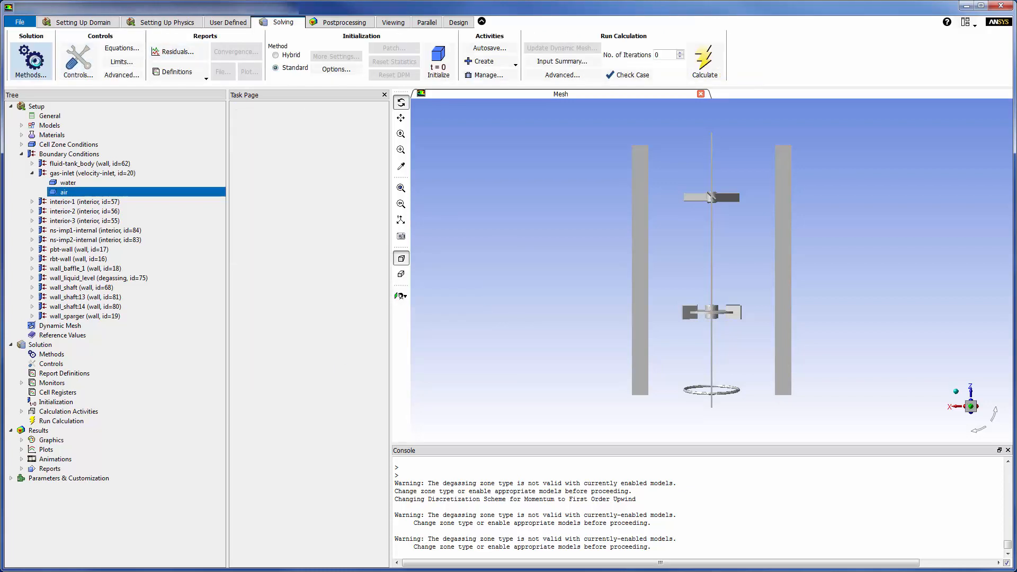
left_click(375, 141)
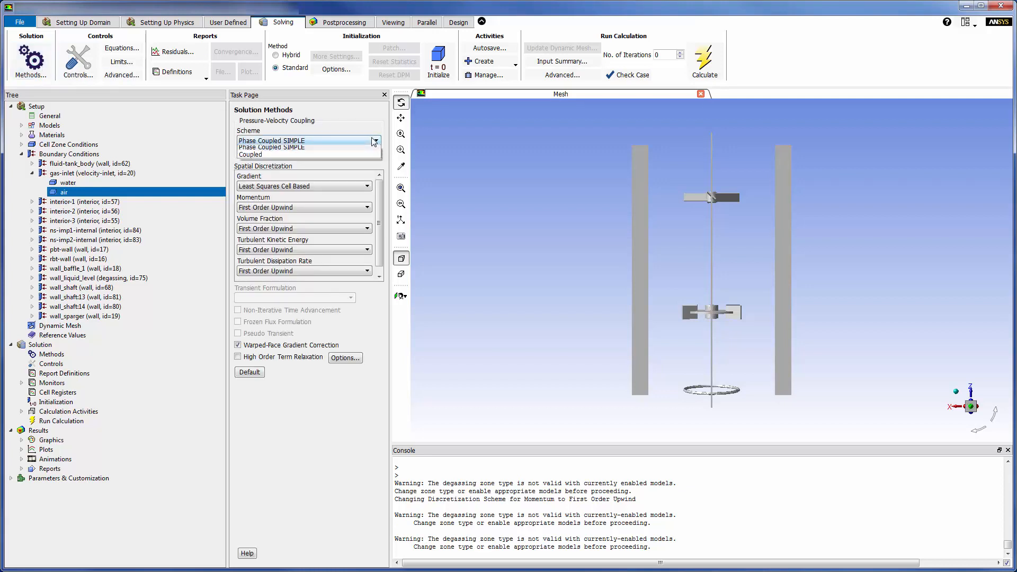
left_click(370, 154)
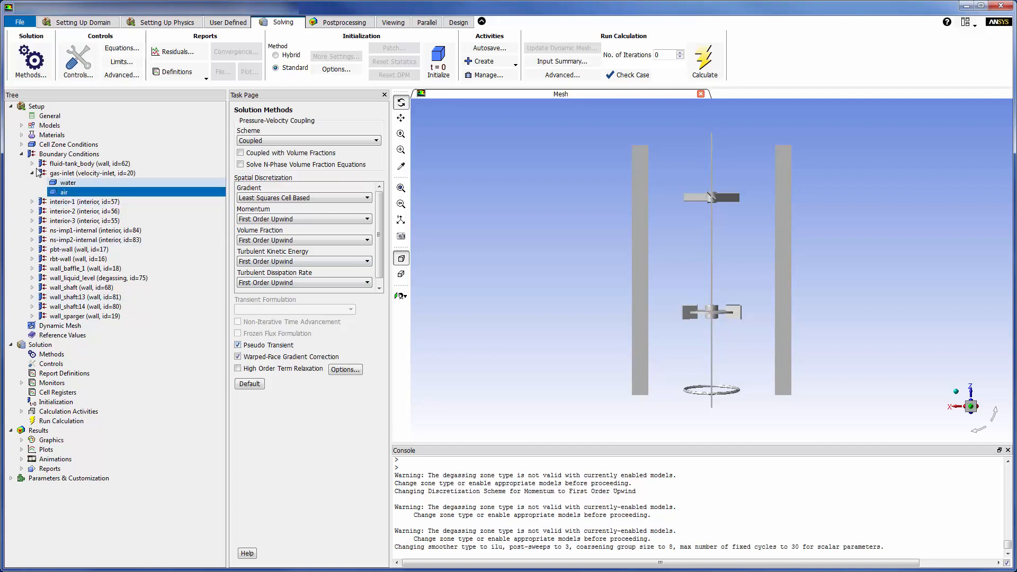
Step: Set the number of iterations to 850 and run the calculation, agreeing to initialize the case first
left_click(22, 154)
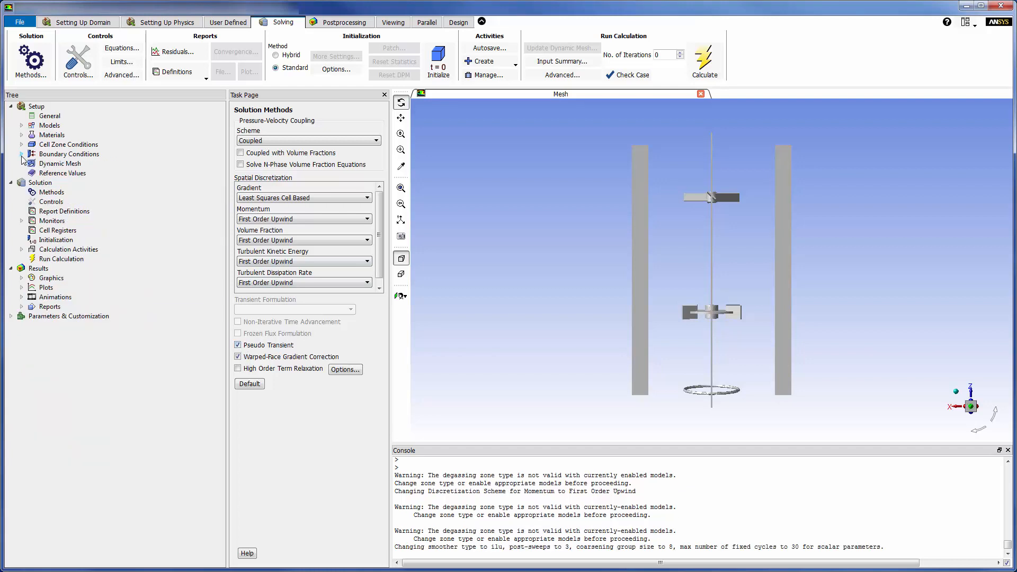
left_click(61, 259)
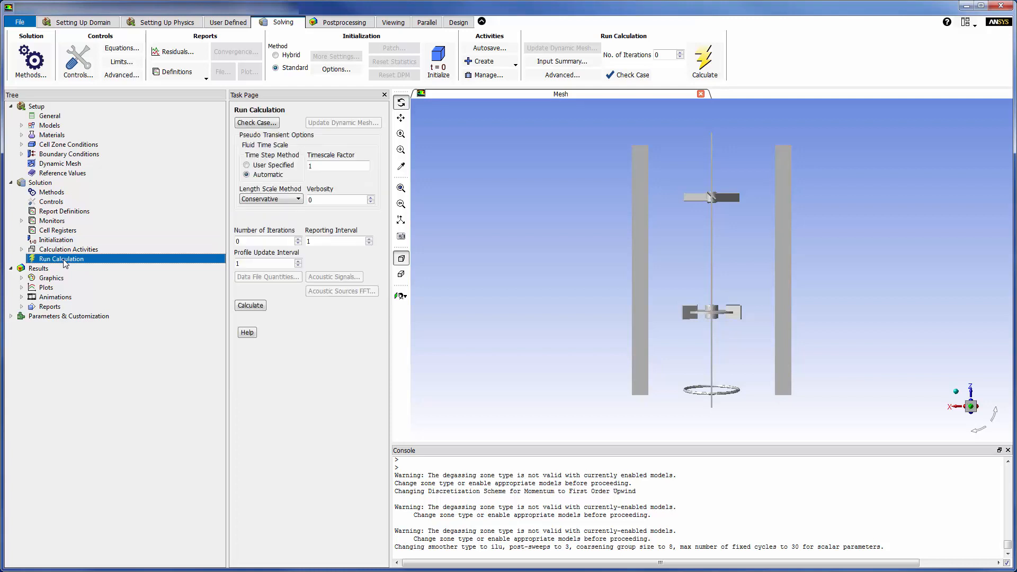
left_click(258, 241)
key("BackSpace")
type("850")
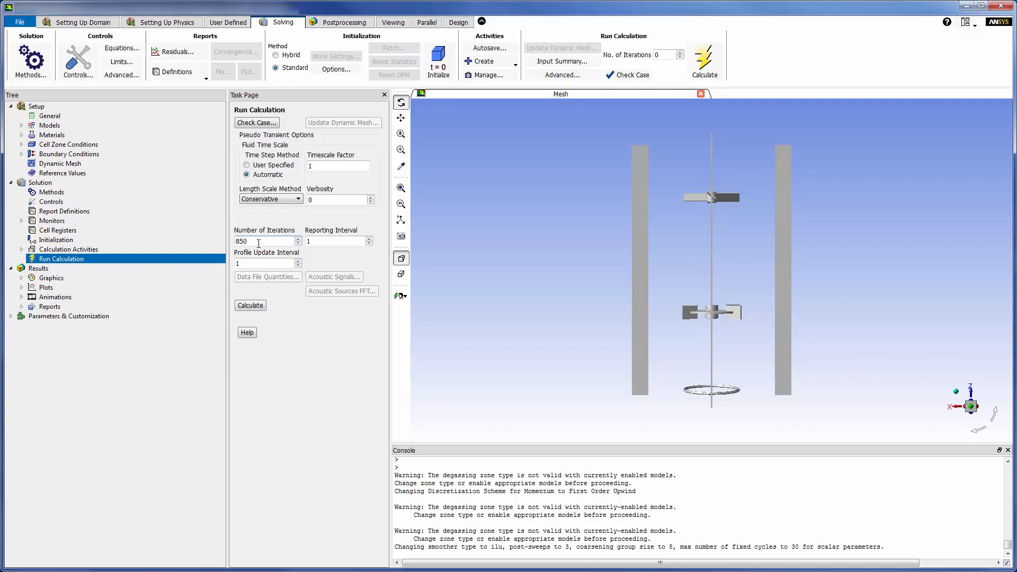
left_click(249, 305)
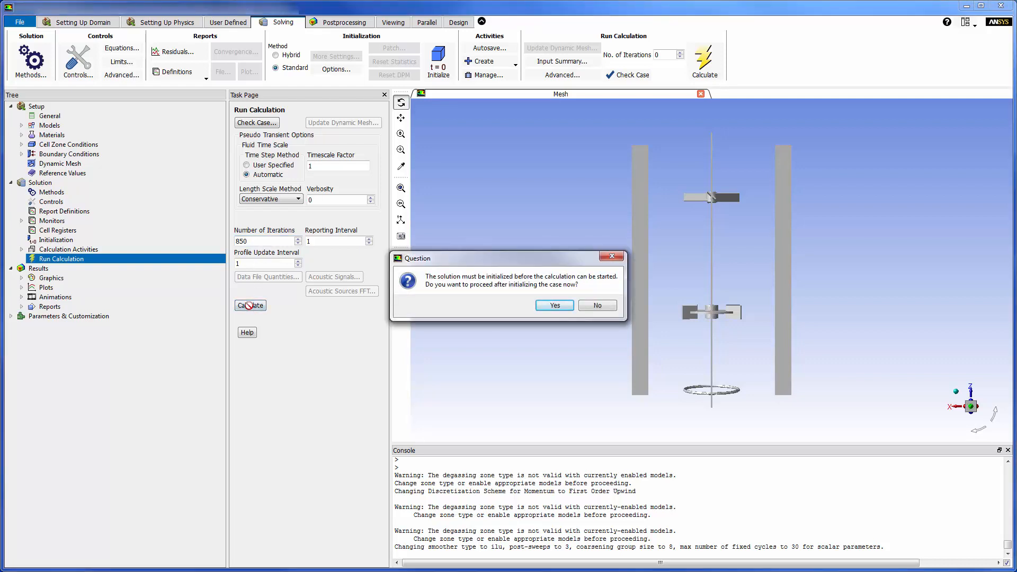
left_click(548, 304)
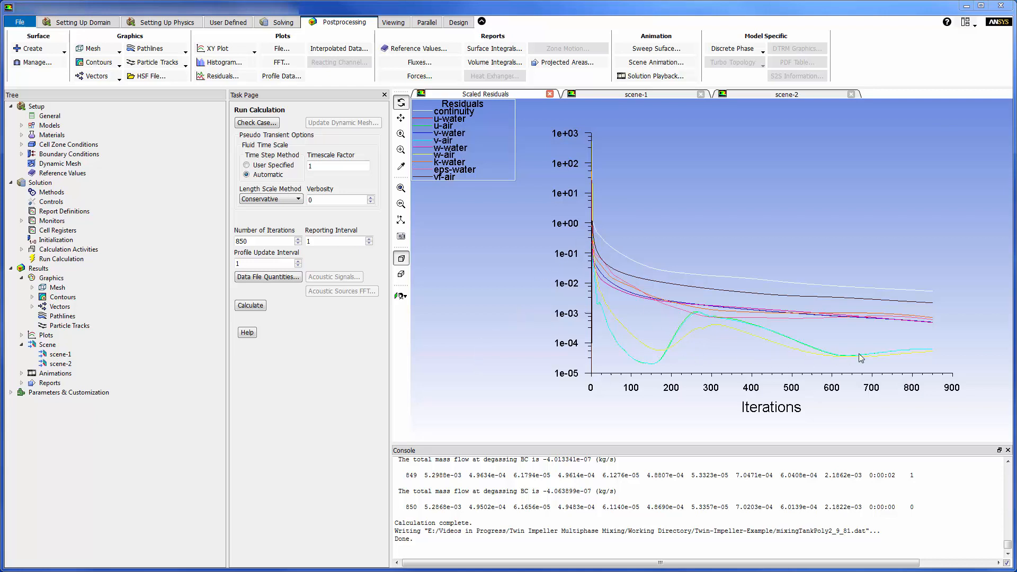
Step: Examine the air volume fraction contours in scene-1 from the side and along the tank's Z axis
left_click(628, 95)
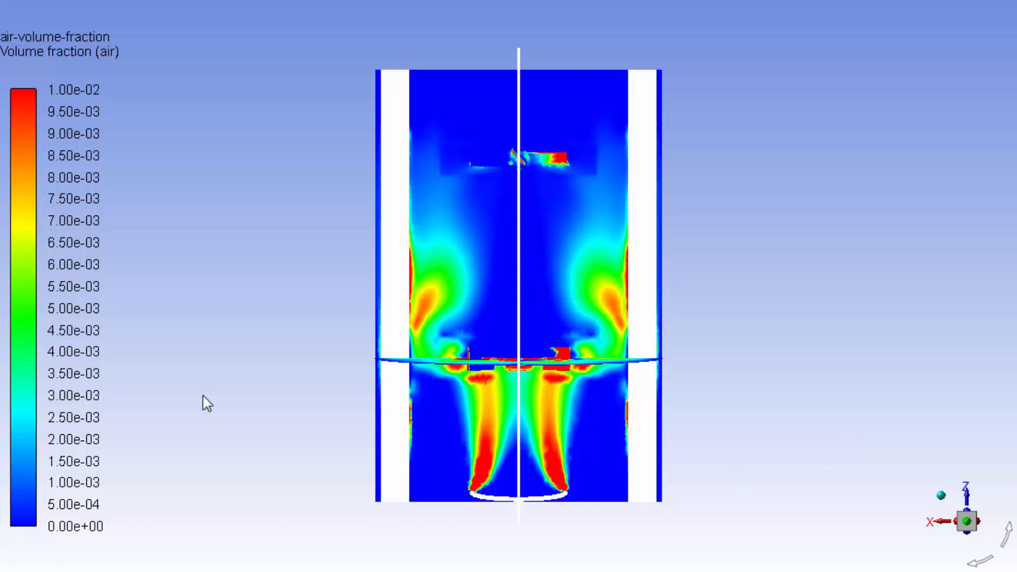
right_click(0, 215)
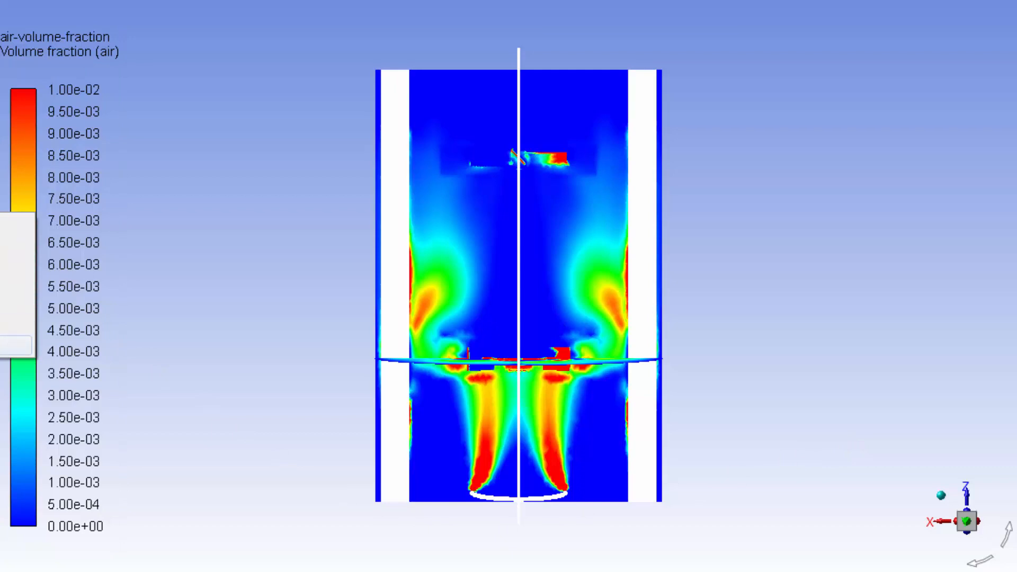
left_click(1, 346)
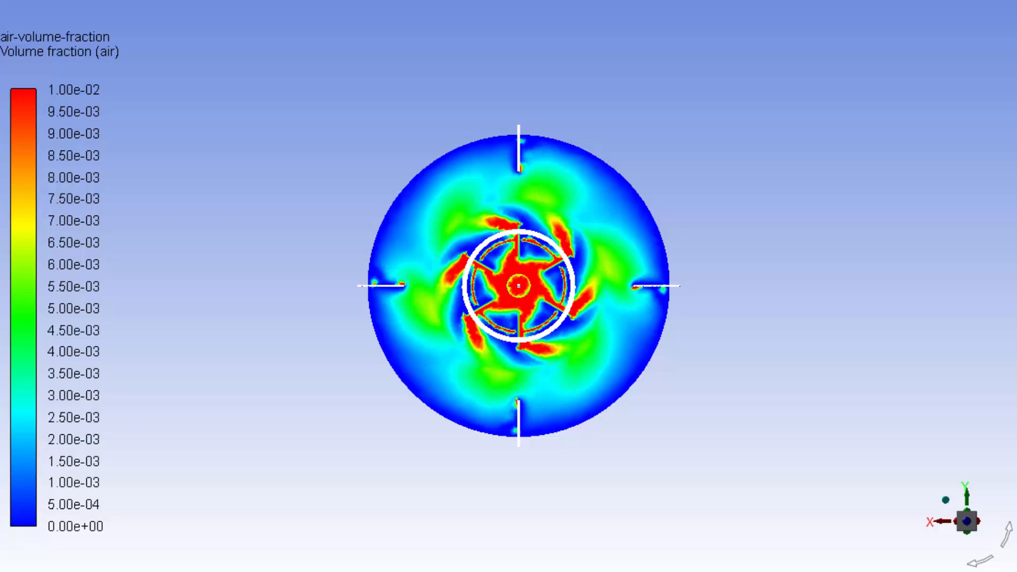
left_click(2, 214)
left_click(11, 265)
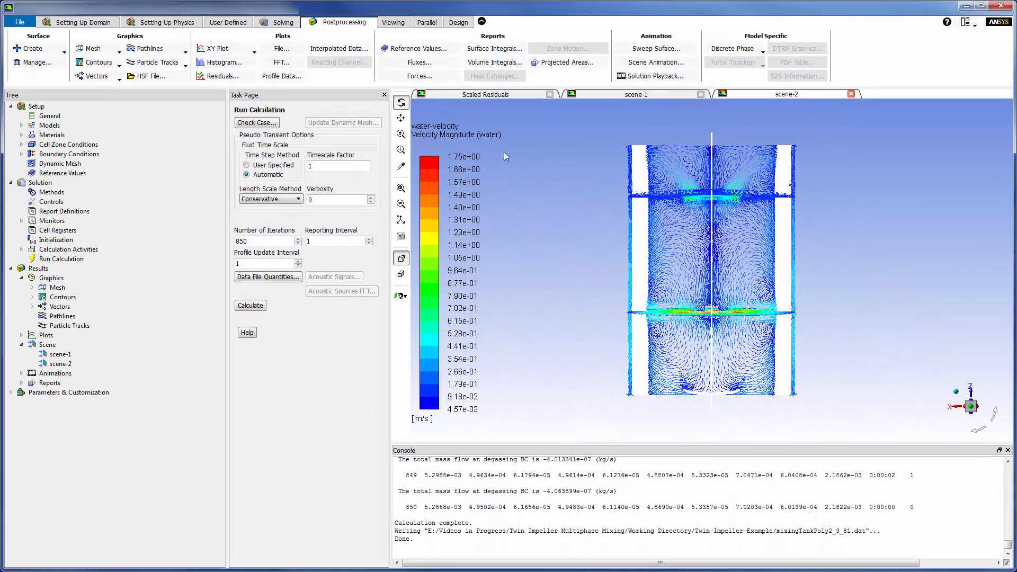
Step: Set up a moments report for the mixture with moment center (0, 0, 0) and moment axis (0, 0, -1)
left_click(426, 76)
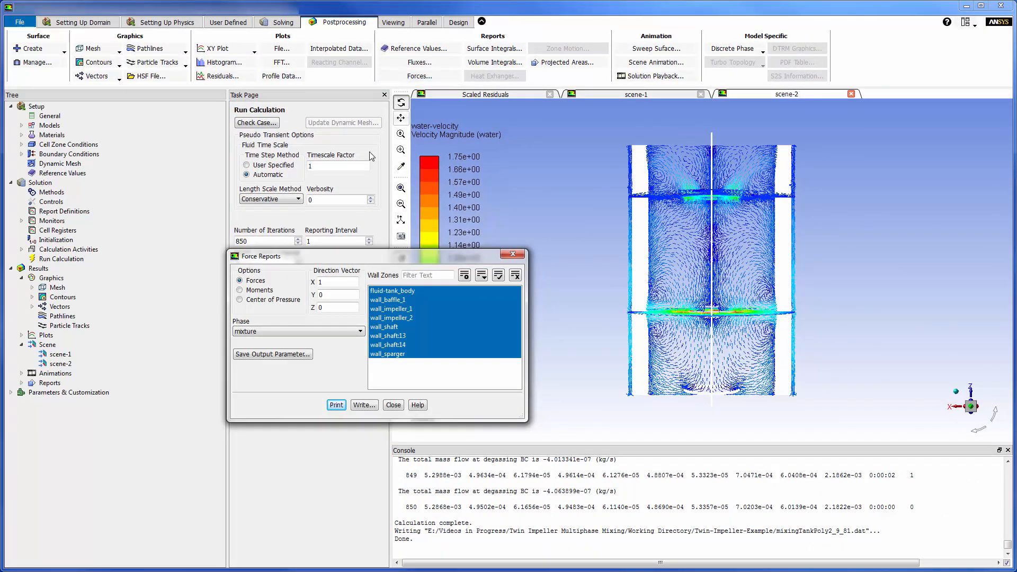
left_click(270, 291)
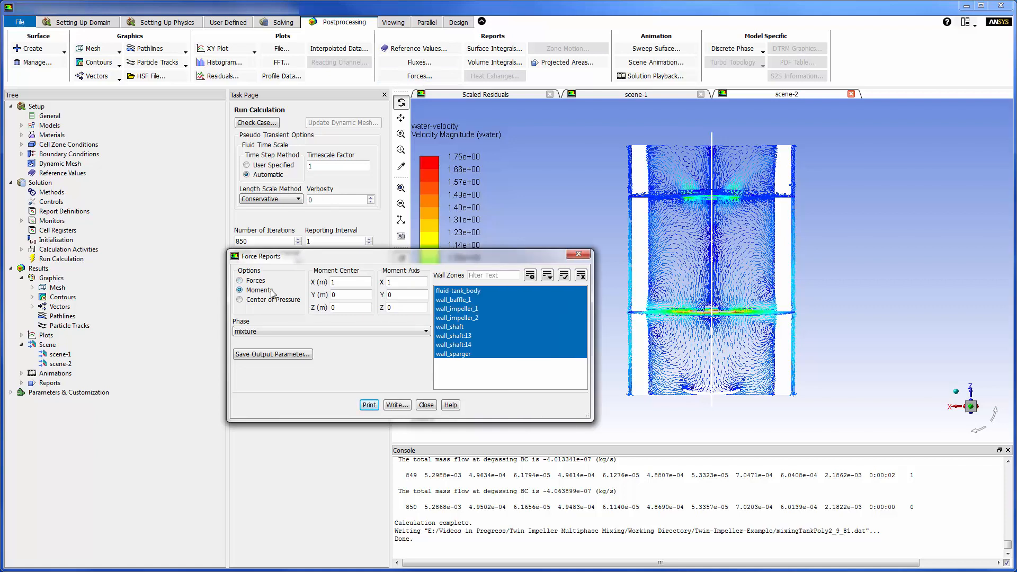
left_click(344, 282)
left_click(398, 283)
key("BackSpace")
type("0")
left_click(399, 310)
key("BackSpace")
type("-1")
Step: Restrict the moments report to wall_impeller_1, print the result to the console and close the report
left_click(453, 291)
left_click(455, 300)
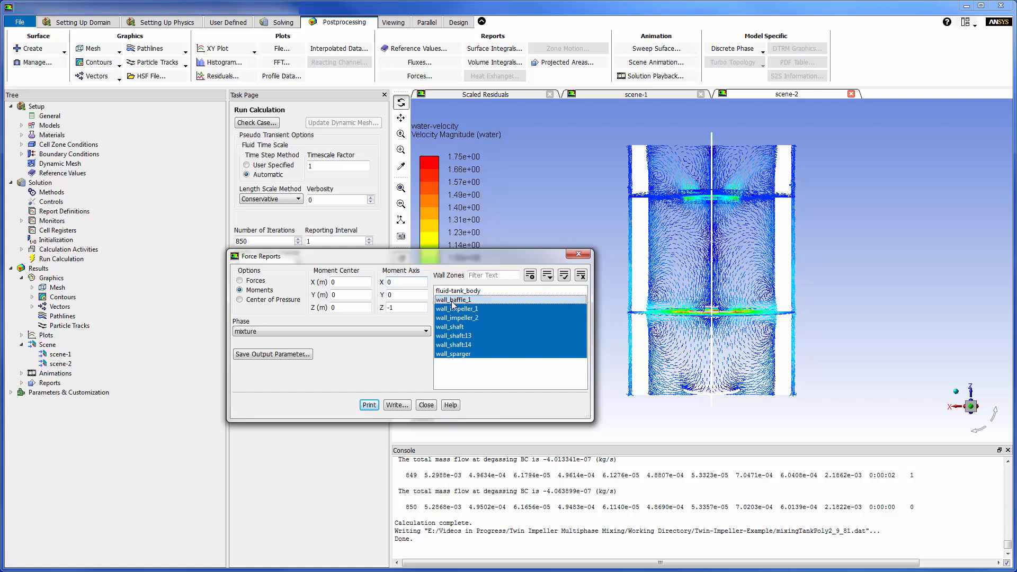
left_click(456, 326)
left_click(457, 318)
left_click(457, 335)
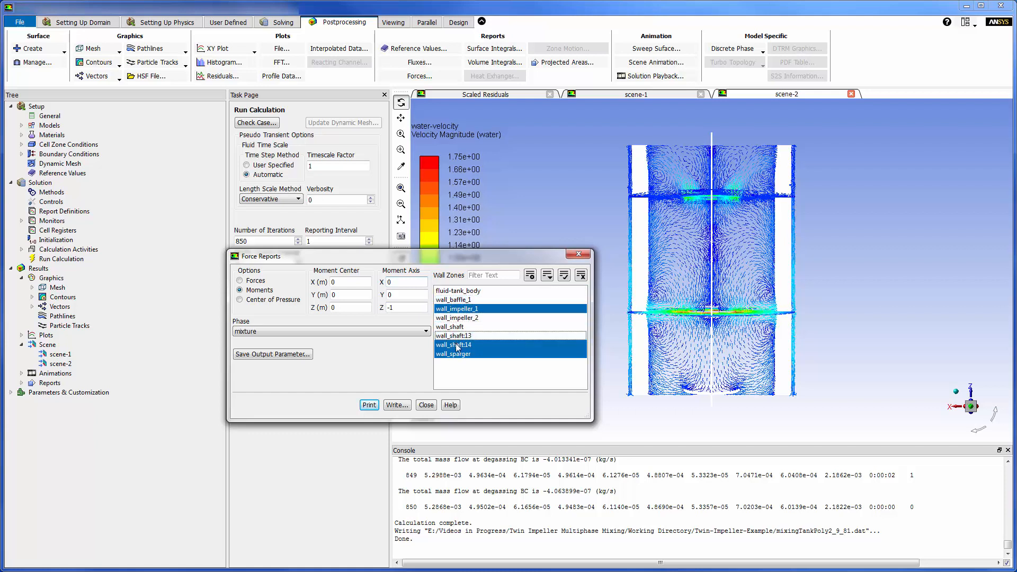
left_click(456, 345)
left_click(457, 354)
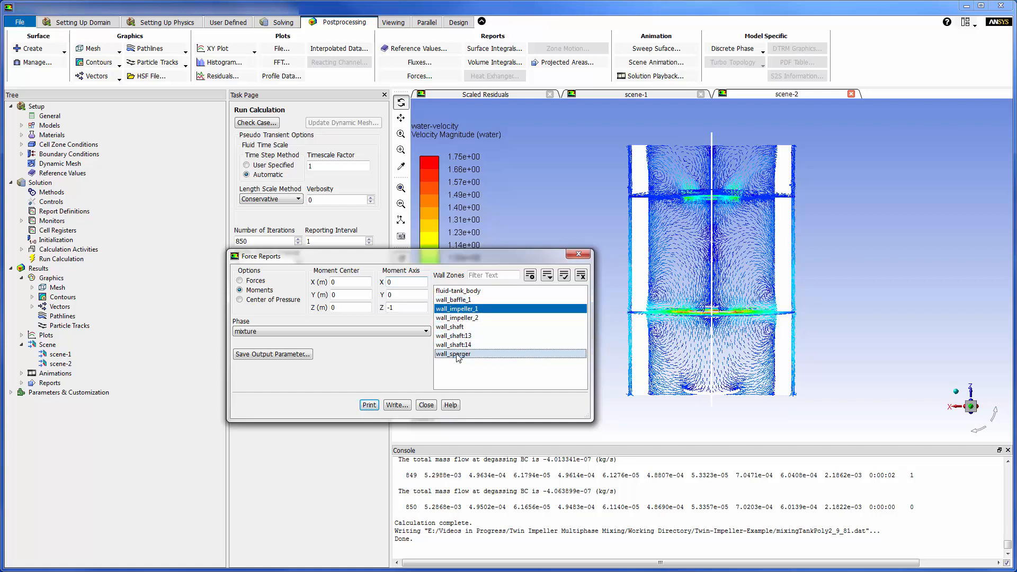
left_click(370, 405)
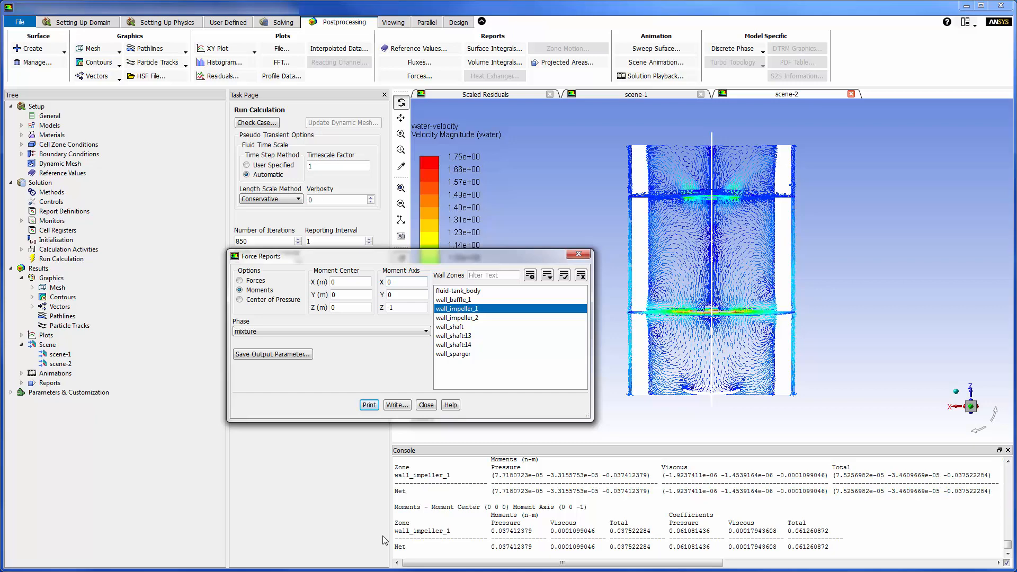
left_click(426, 406)
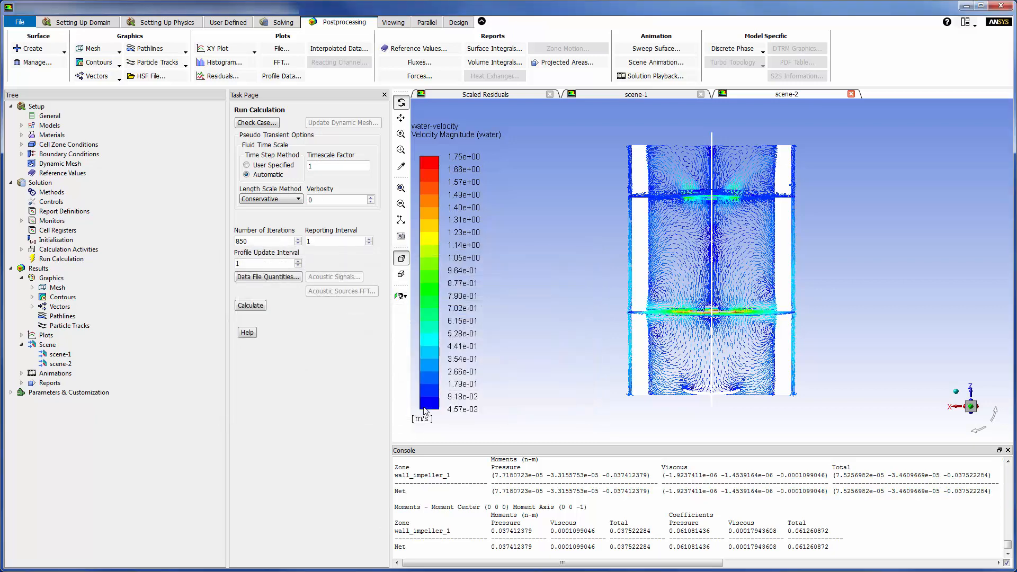